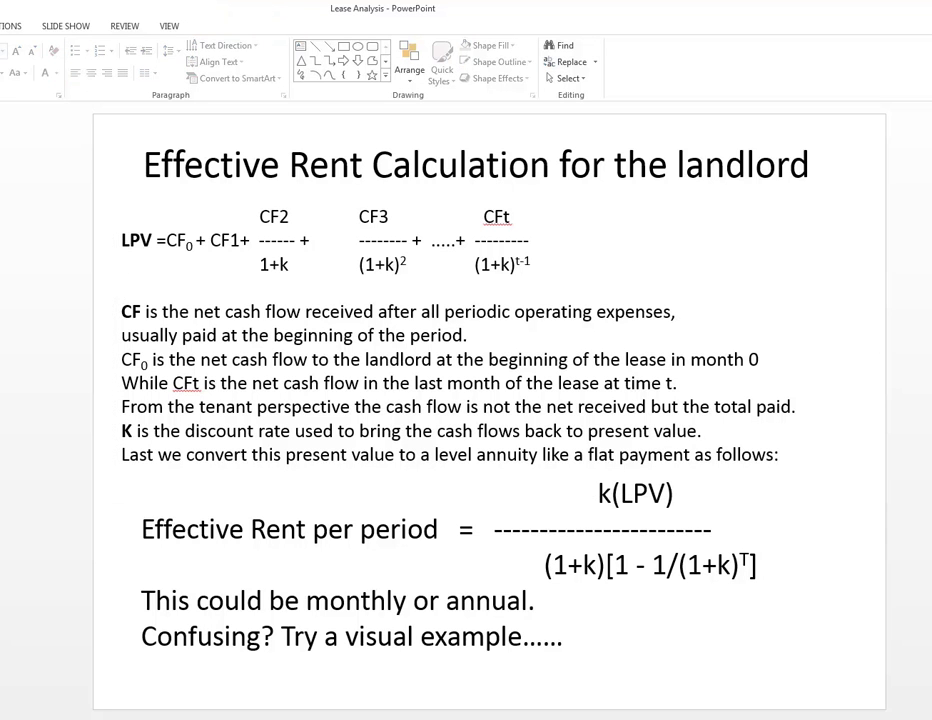
- Advance to the 'Types of Lease Financial Analysis' slide listing five lease analysis methods
key("Page_Down")
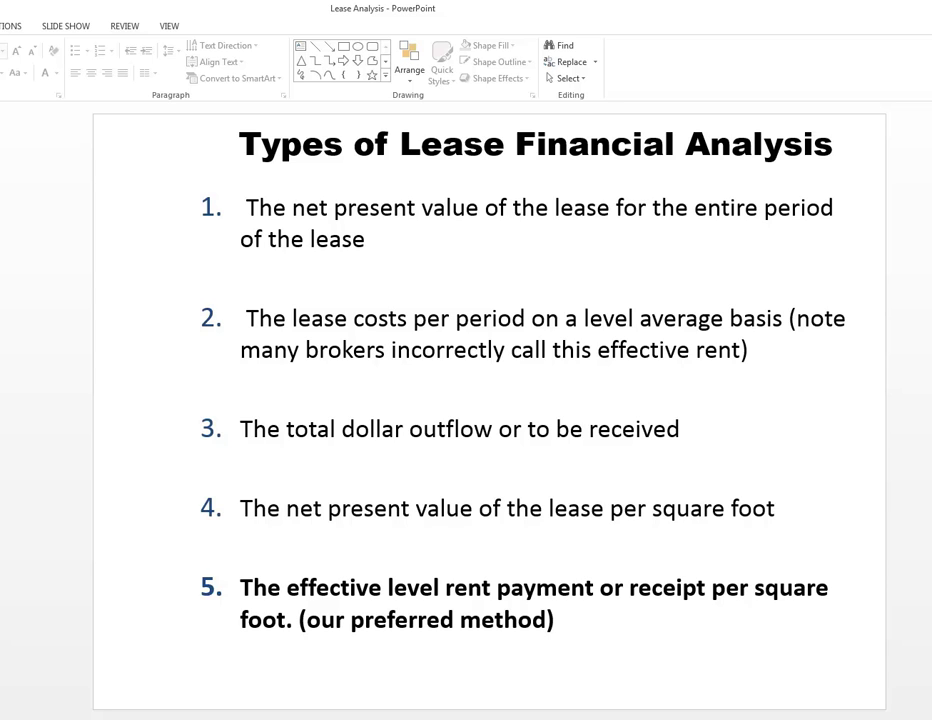
- Advance to the slide on converting the rent's present value into level payments
key("Page_Down")
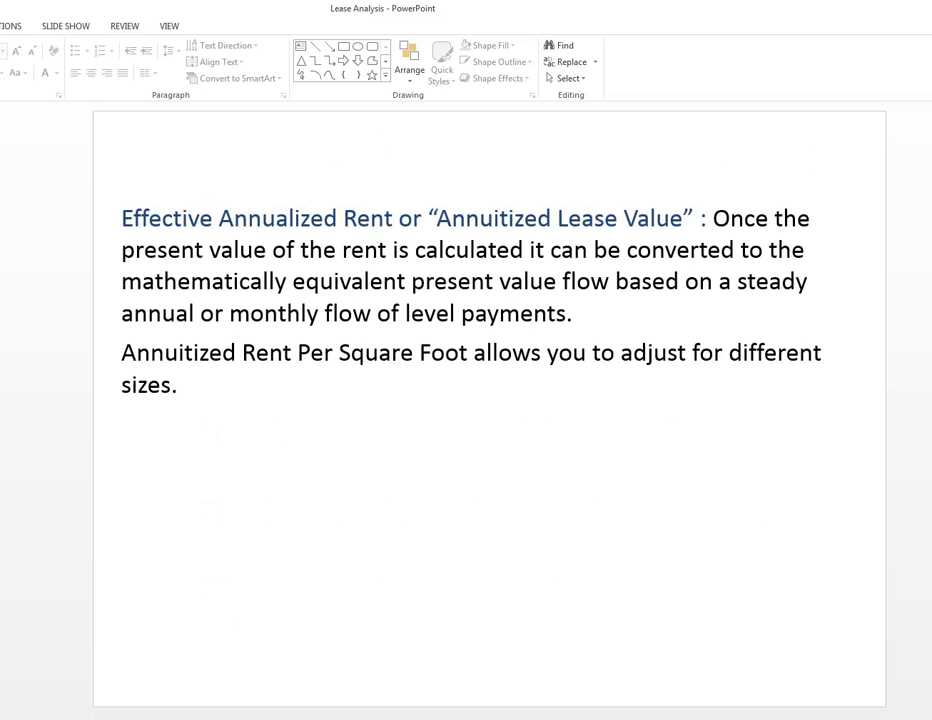
- Move on to the slide with the LPV sum and Effective Rent per period formulas
key("Page_Down")
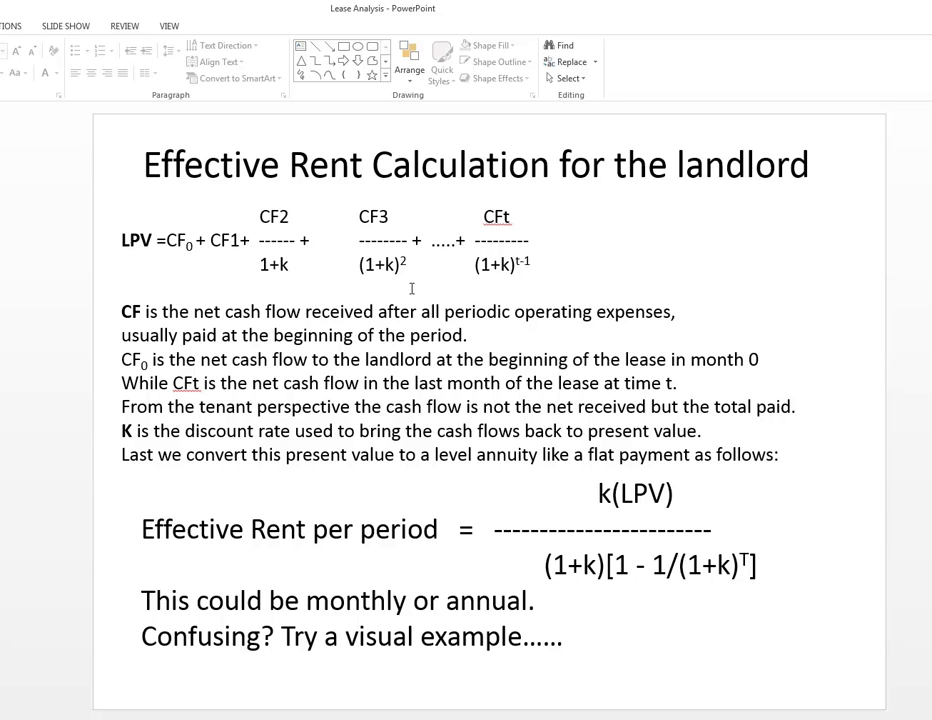
- Highlight the LPV and effective rent formulas, then lengthen the fraction line with two hyphens
mouse_move(564, 270)
left_mouse_down()
mouse_move(171, 240)
mouse_move(15, 212)
left_mouse_up()
left_click(664, 271)
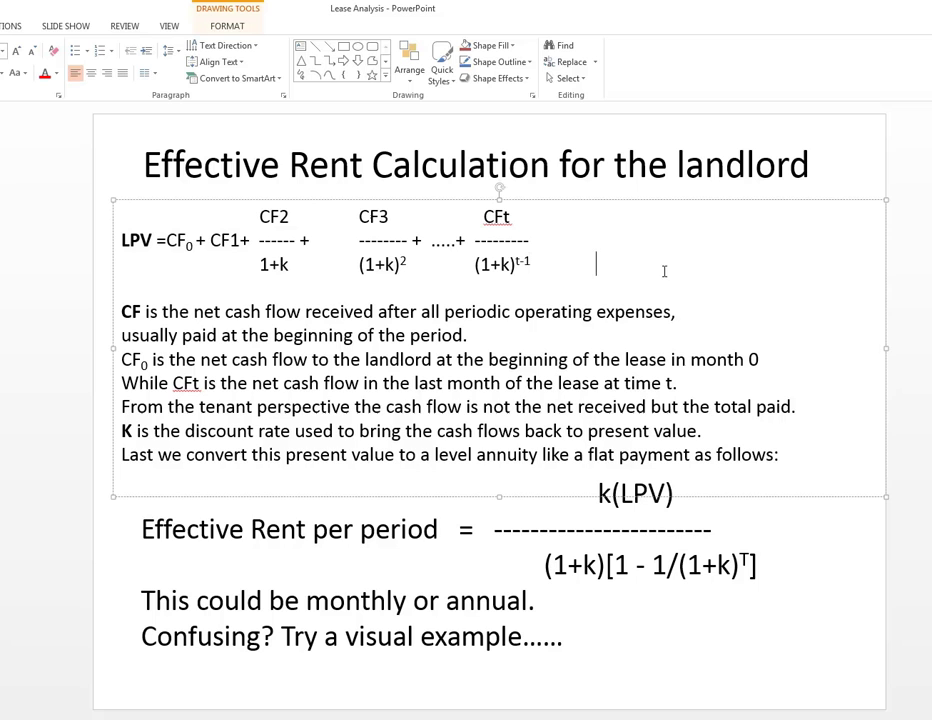
left_click_drag(141, 520, 759, 570)
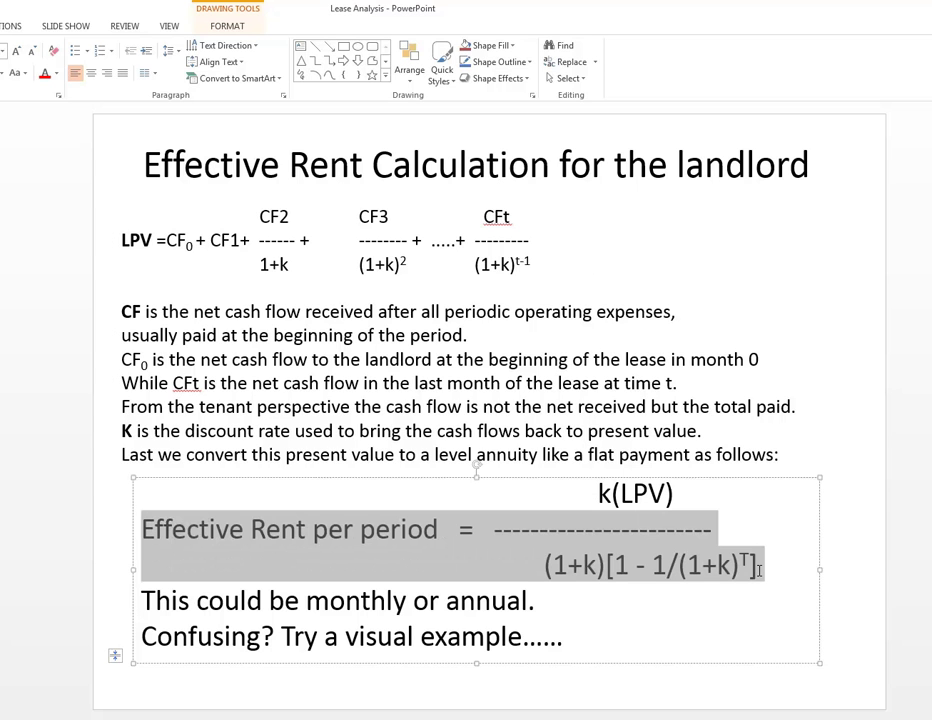
left_click(763, 605)
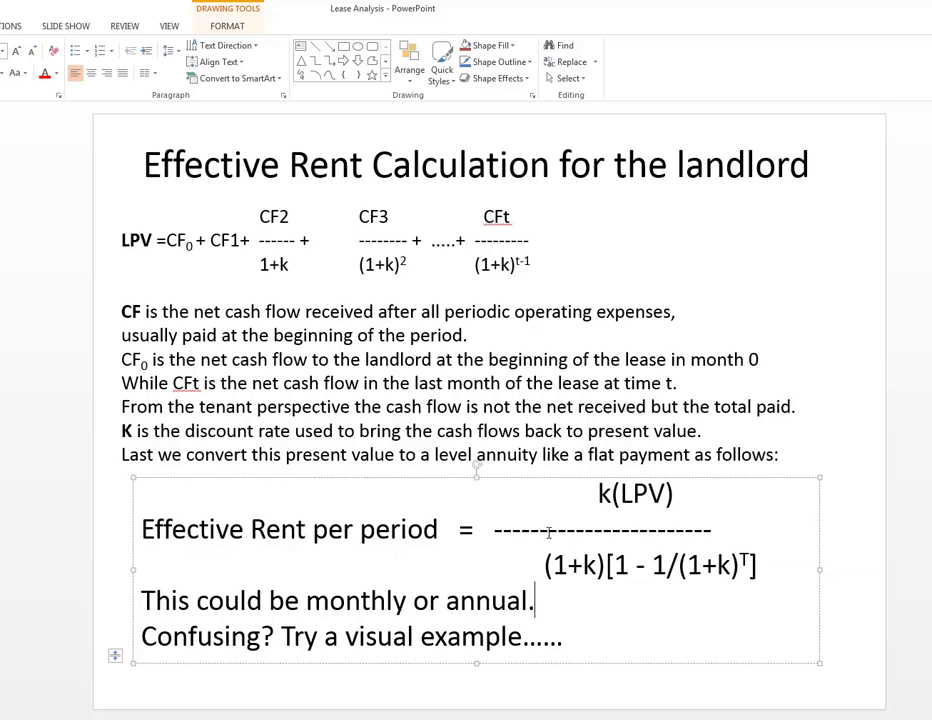
left_click(493, 531)
type("--")
- Advance to the slide showing five-period rent bars converted to a flat payment
key("Page_Down")
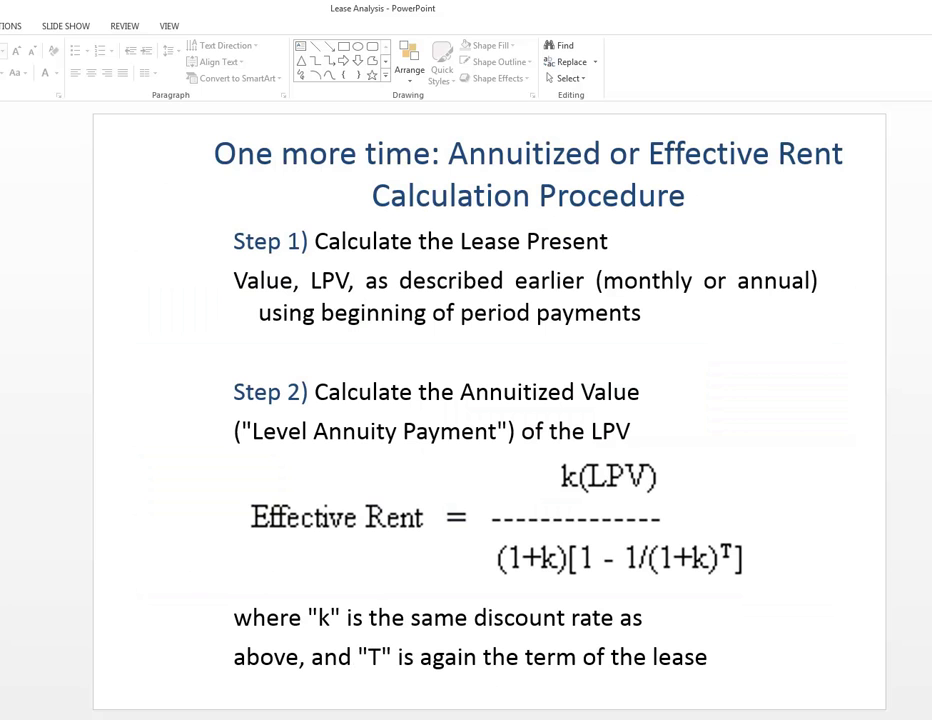
- Move on to the Lease A numerical example of effective rent per square foot
key("Page_Down")
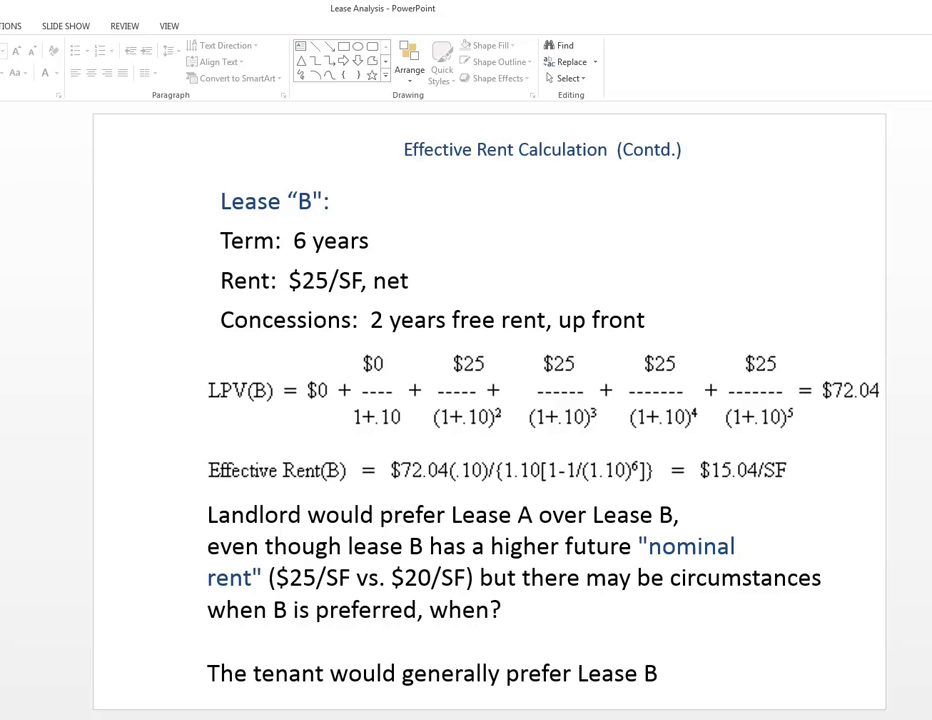
- Step to the END slide and bring the Excel lease workbook to the front
key("Page_Down")
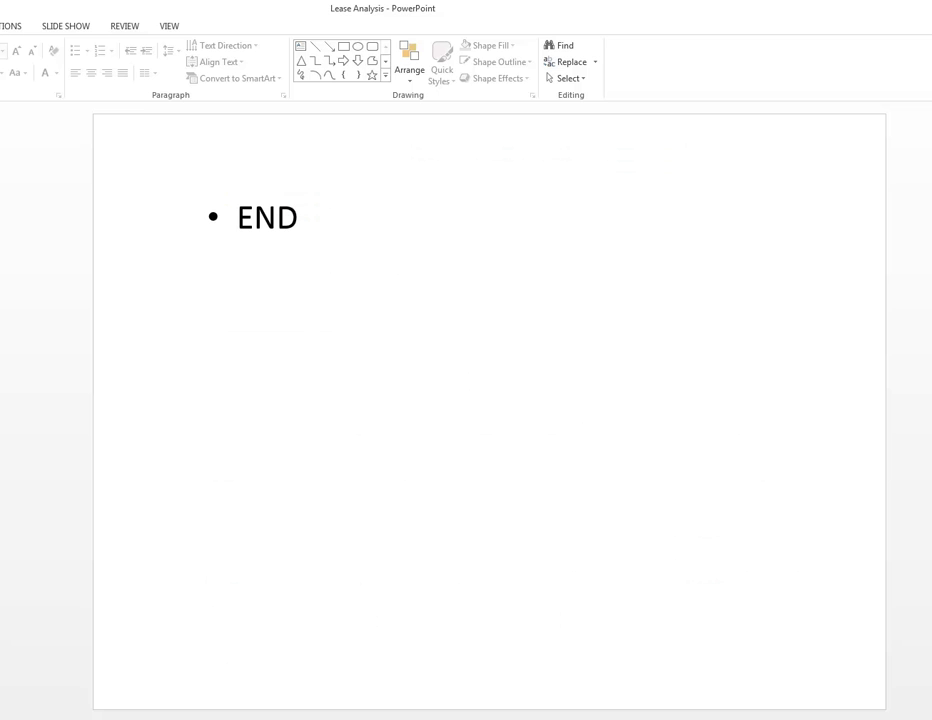
left_click(50, 718)
left_click(43, 670)
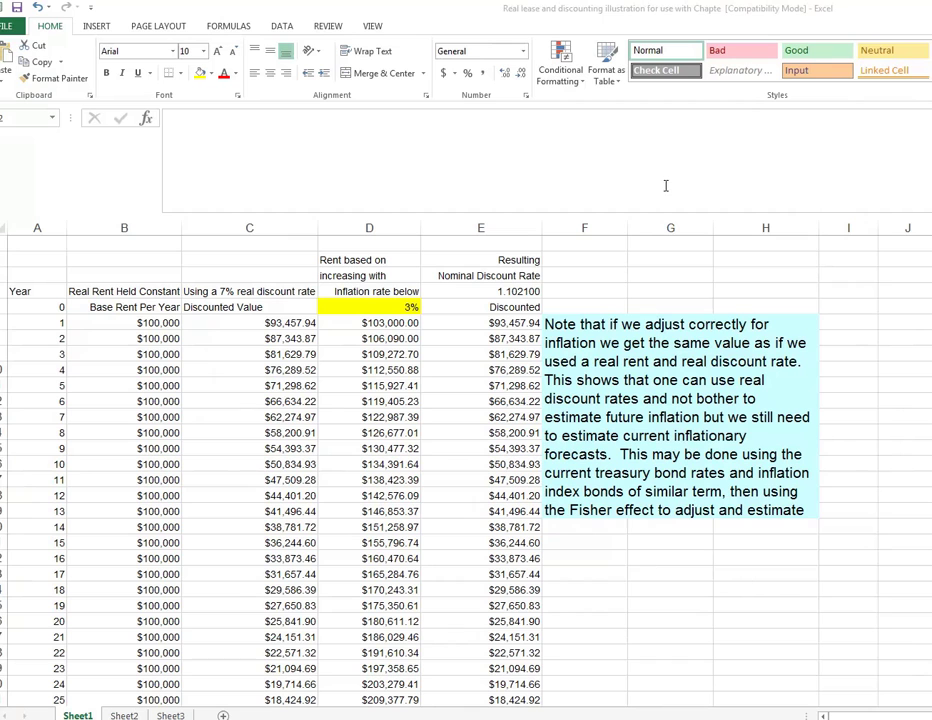
left_click(227, 291)
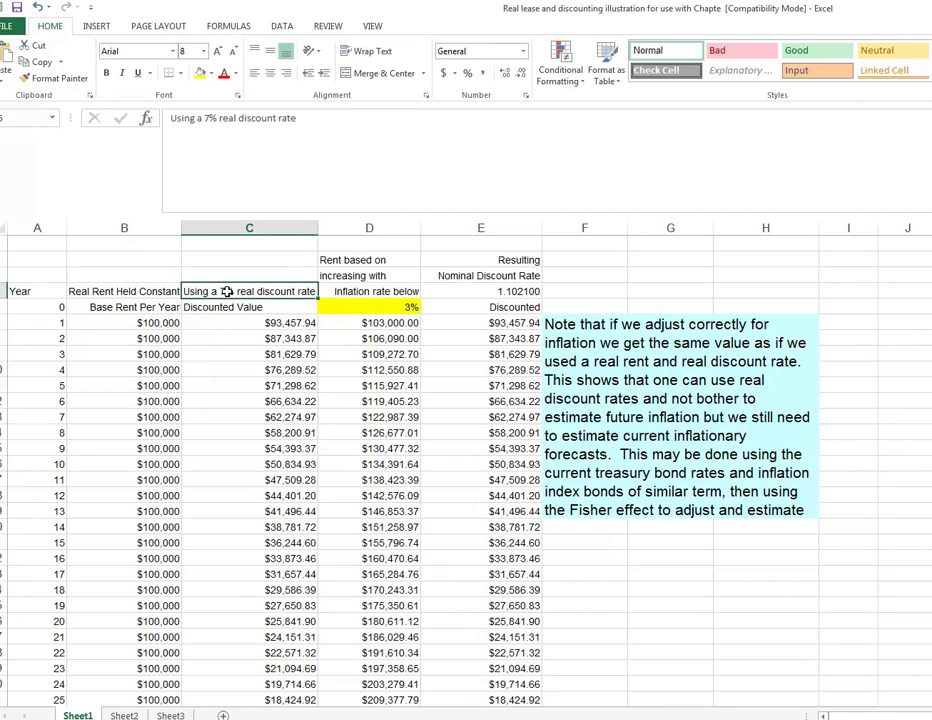
left_click(391, 307)
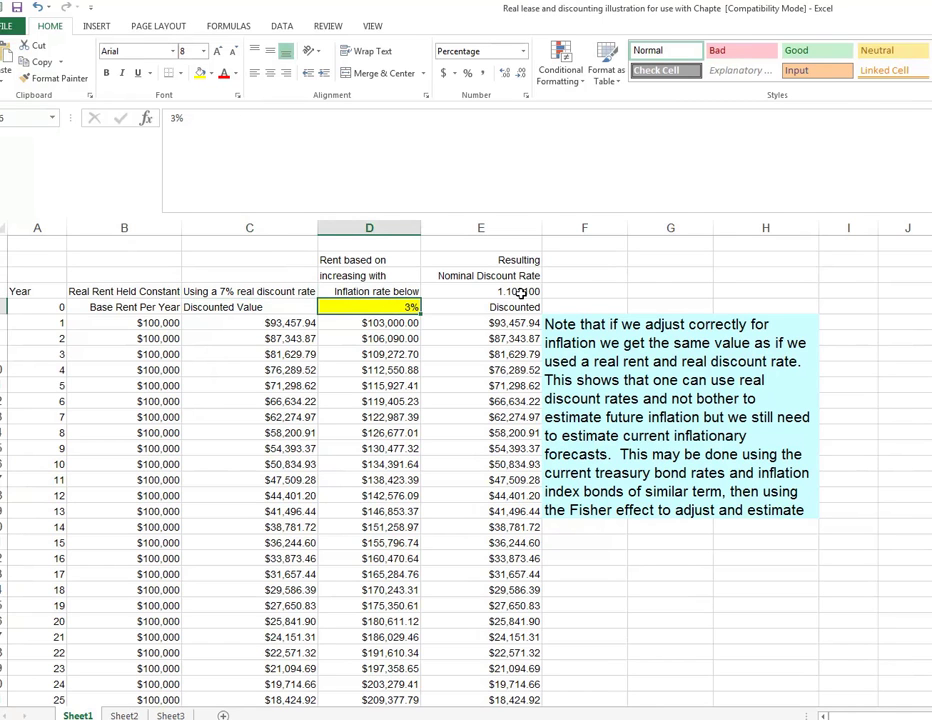
left_click(443, 291)
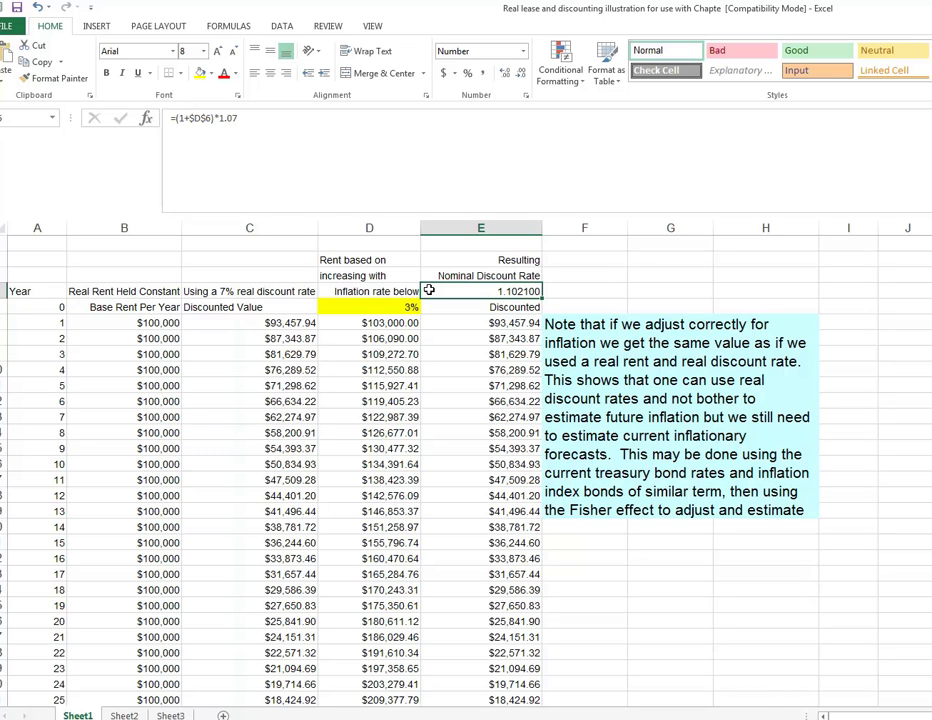
- Compare the 7% real and nominal discounting formulas for years 1 to 3
left_click(287, 291)
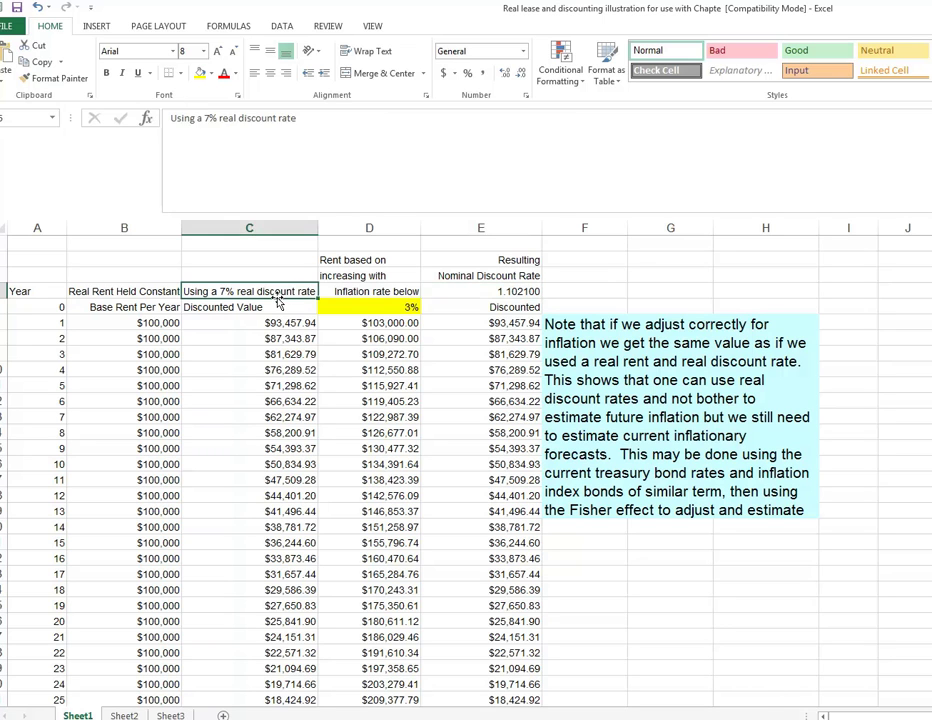
left_click(368, 305)
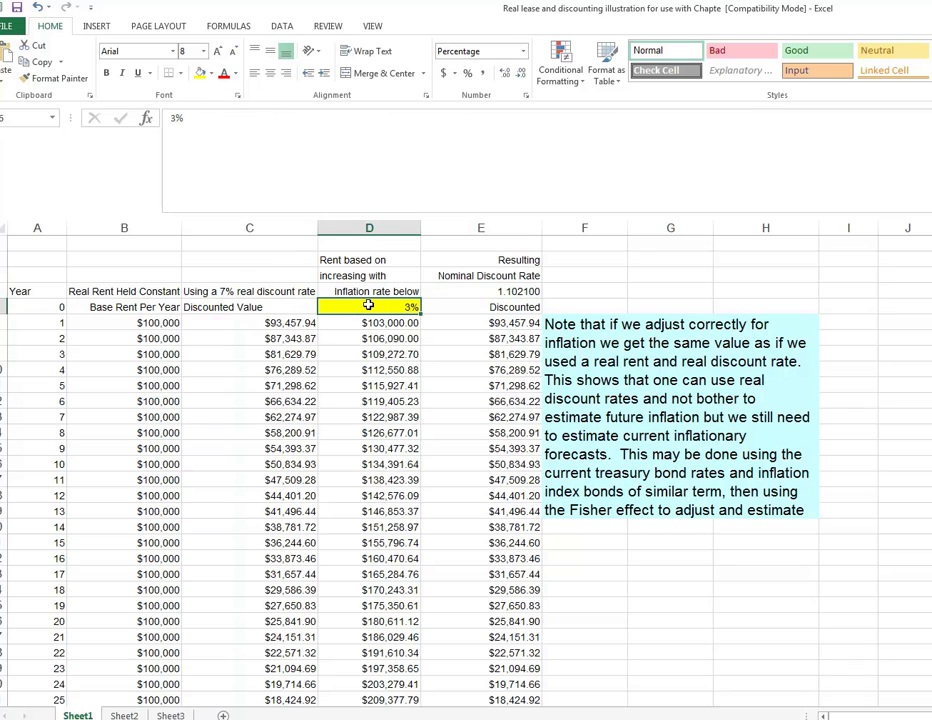
left_click(500, 291)
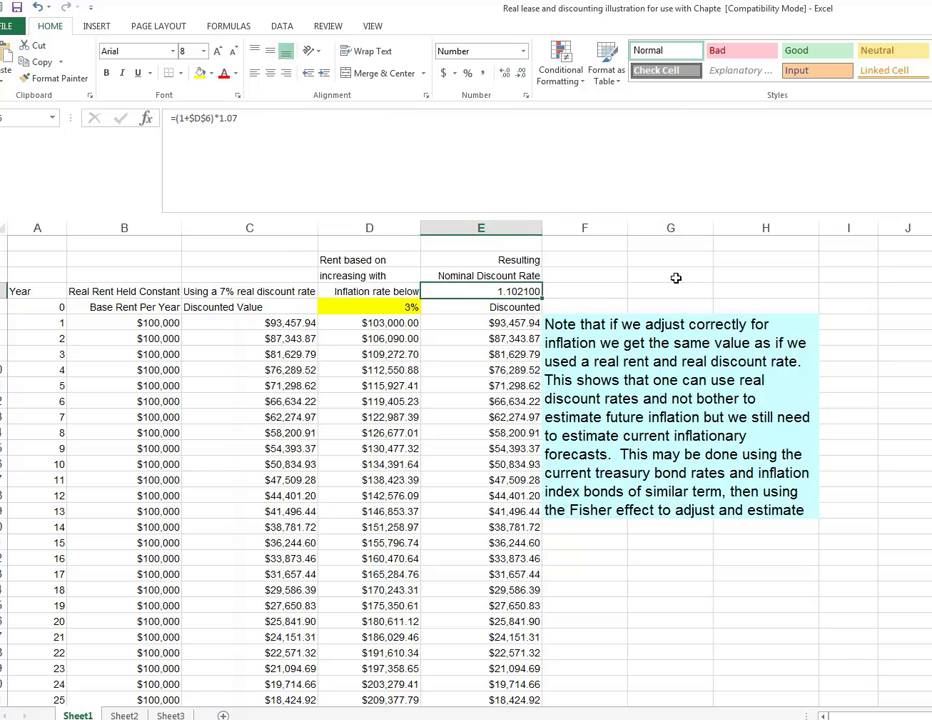
left_click(275, 323)
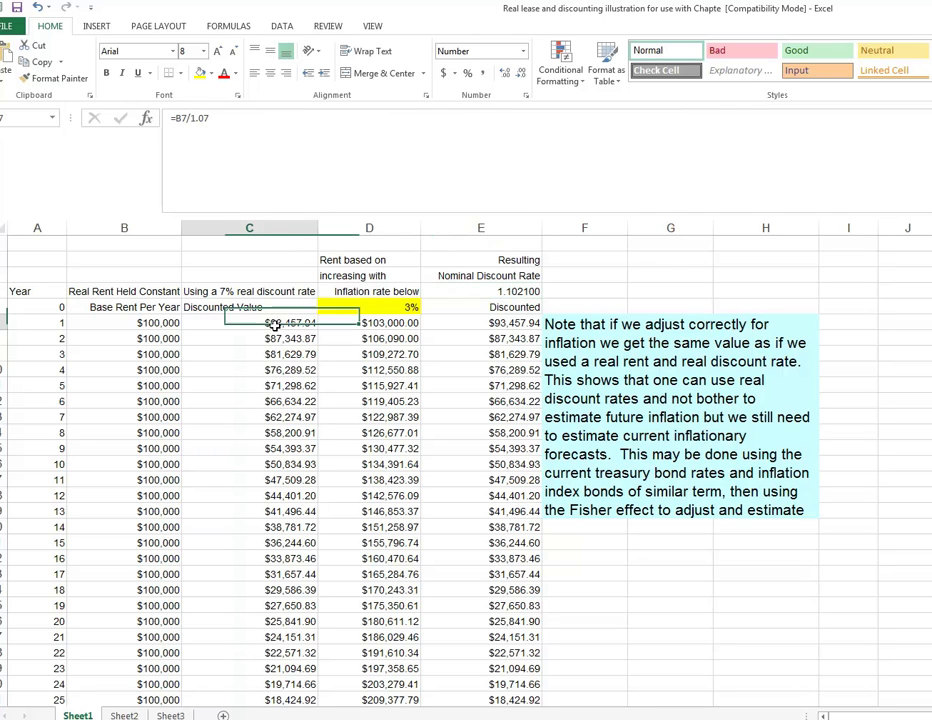
left_click(518, 323)
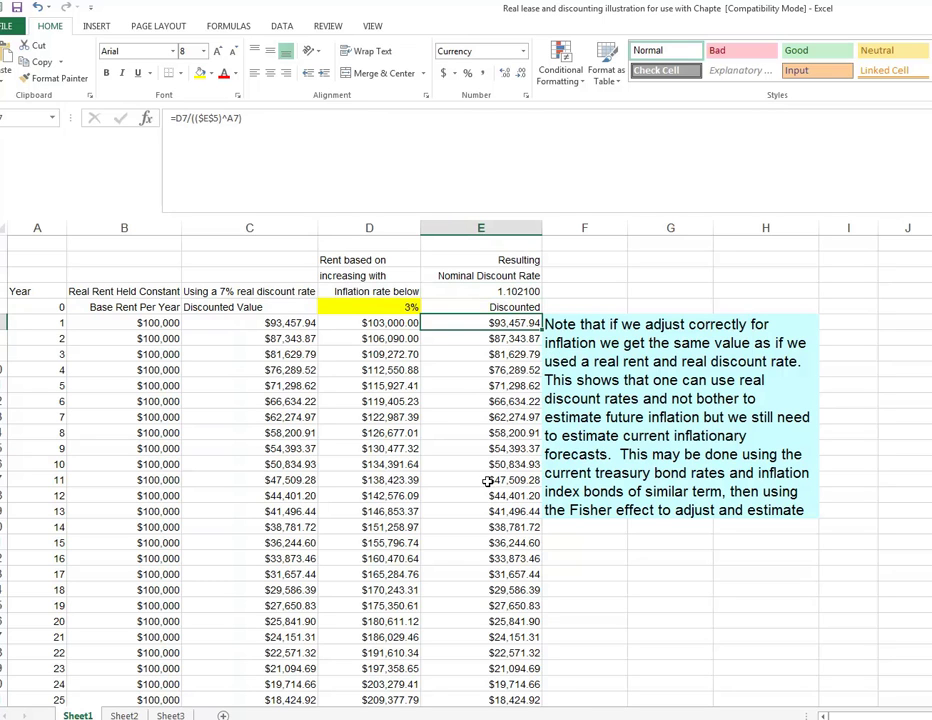
left_click(271, 324)
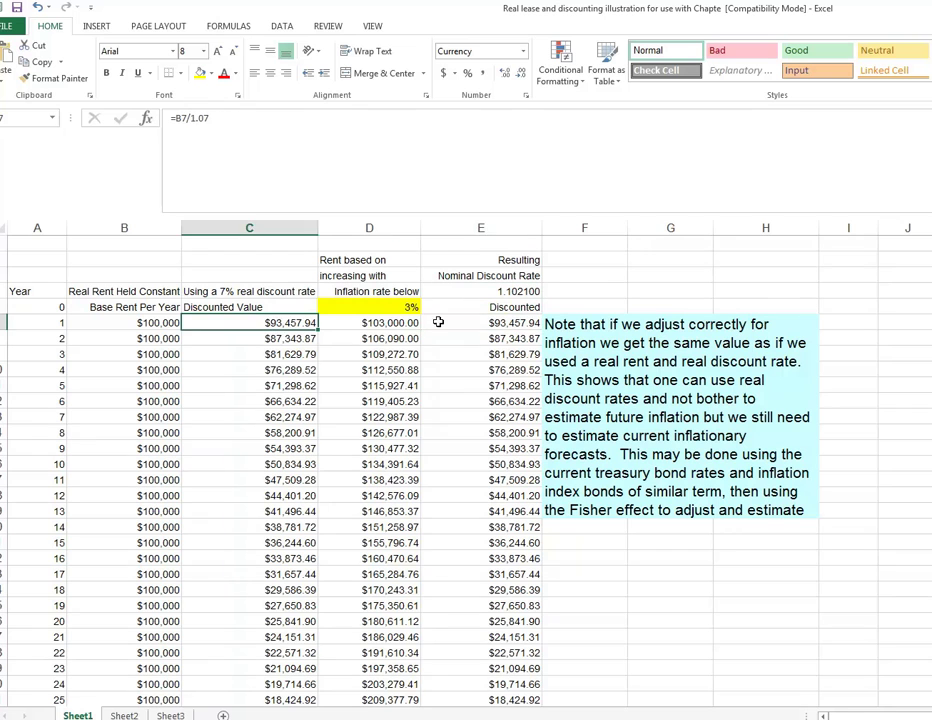
left_click(490, 324)
left_click(312, 339)
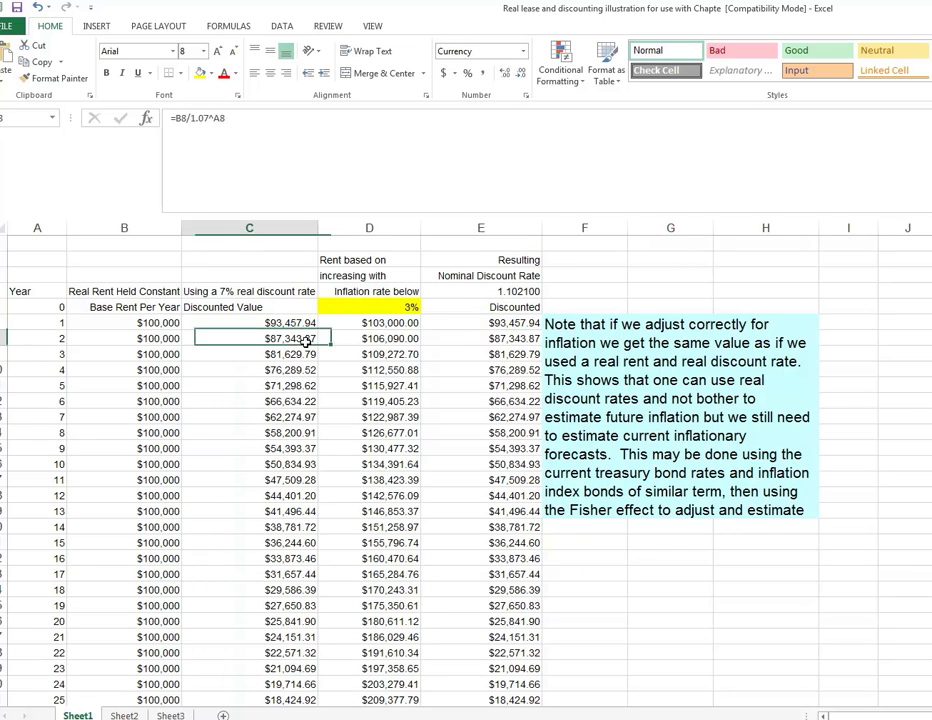
left_click(490, 339)
left_click(304, 354)
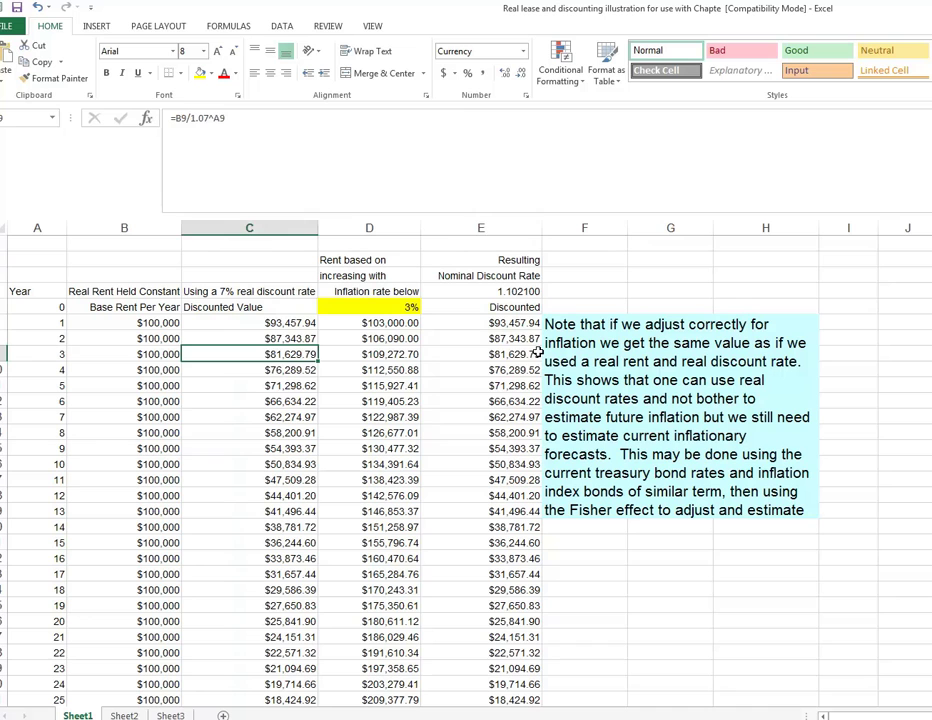
left_click(515, 355)
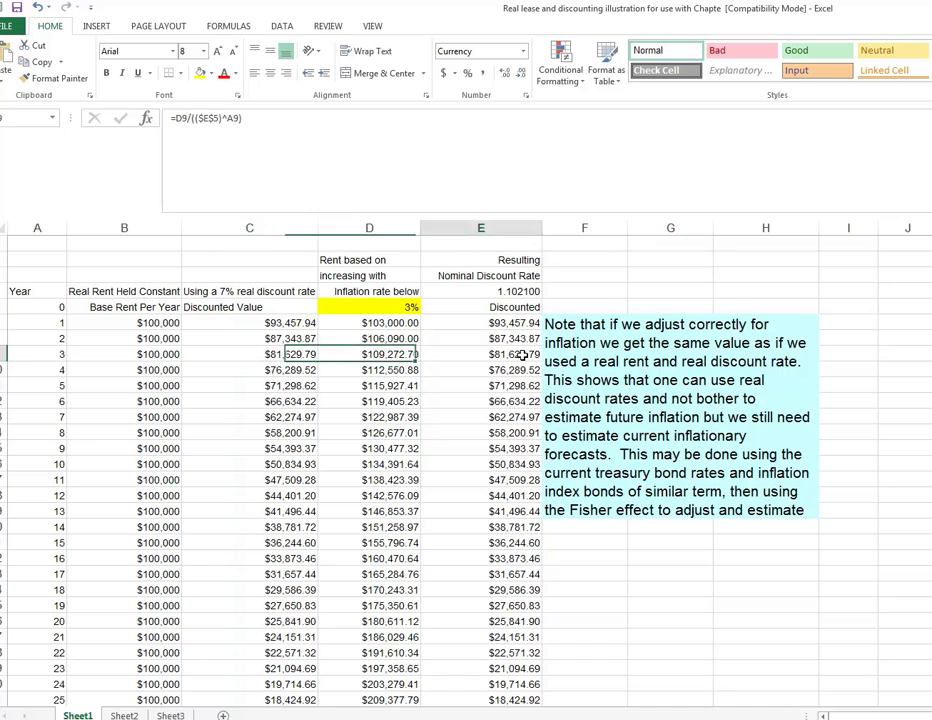
- Check the 3% inflation input and compare the column C and column E sum formulas
left_click(411, 307)
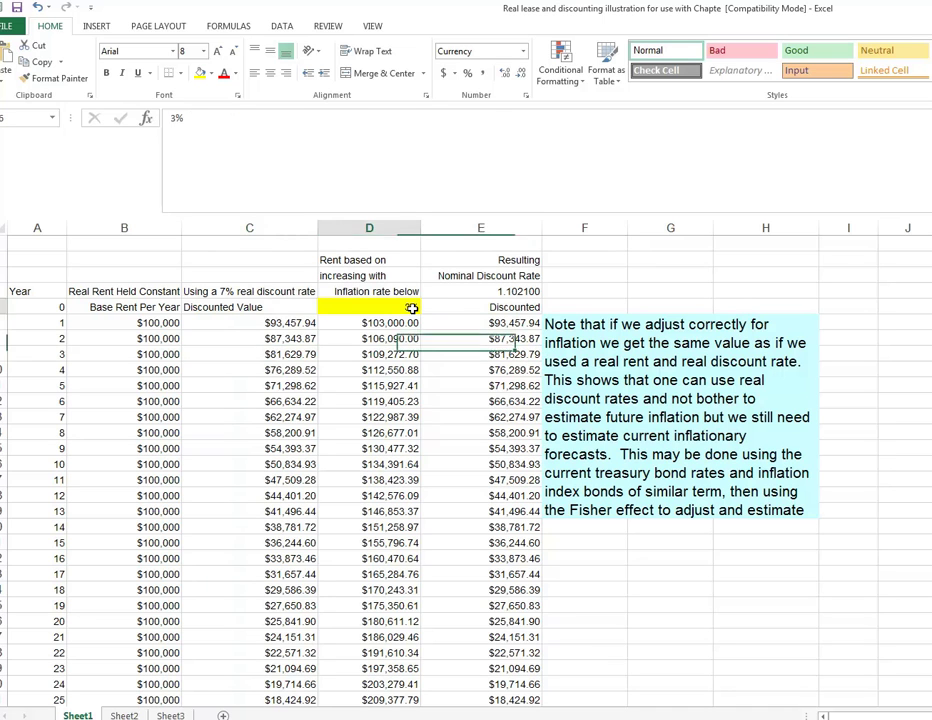
left_click(265, 293)
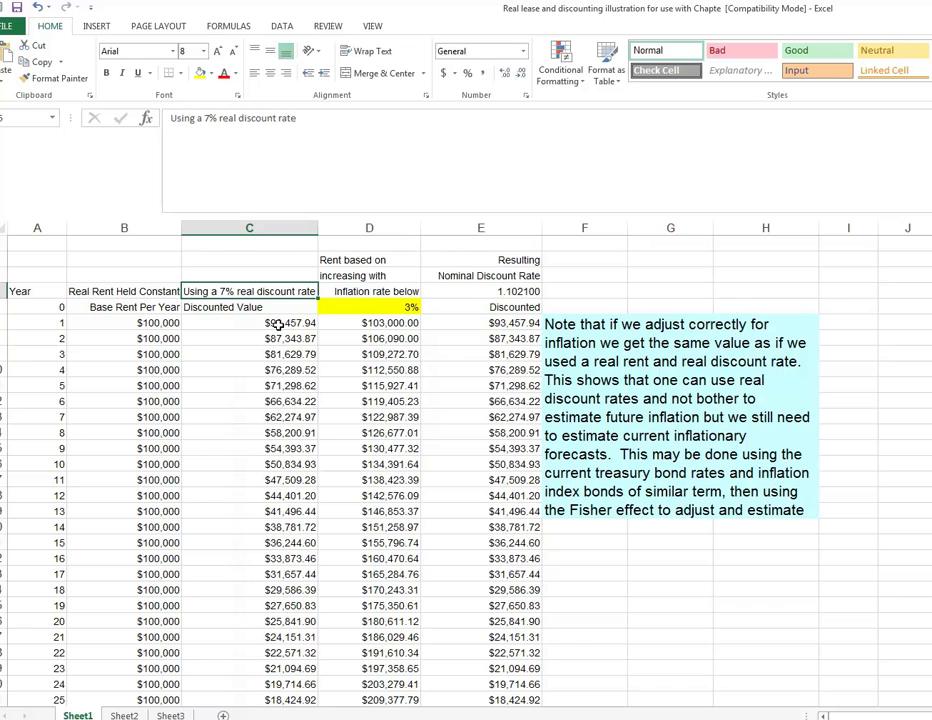
left_click_drag(285, 323, 312, 701)
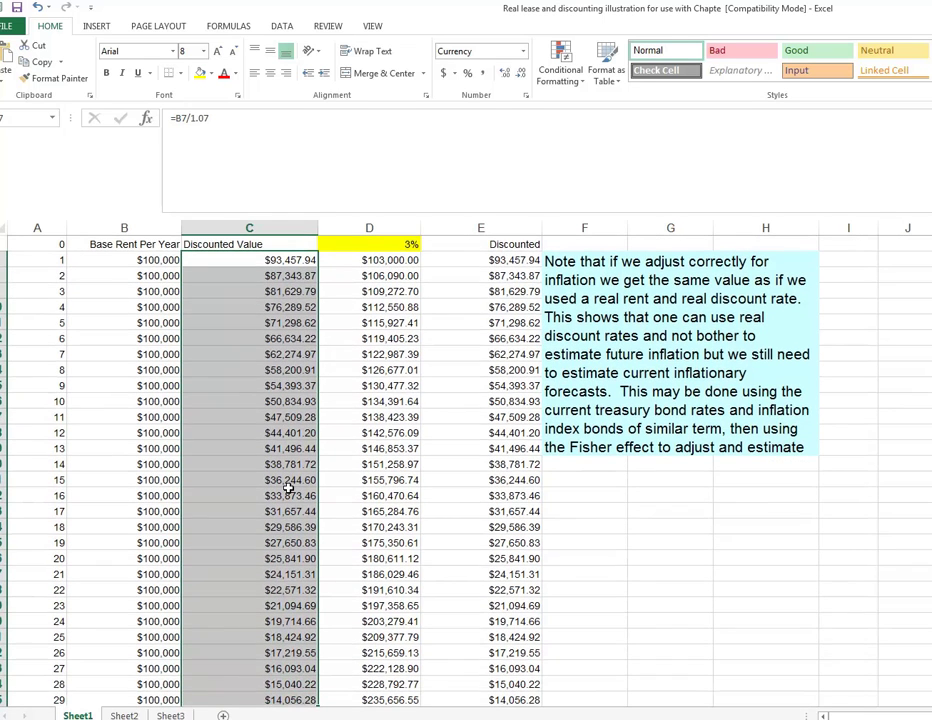
scroll(466, 470, "down", 8)
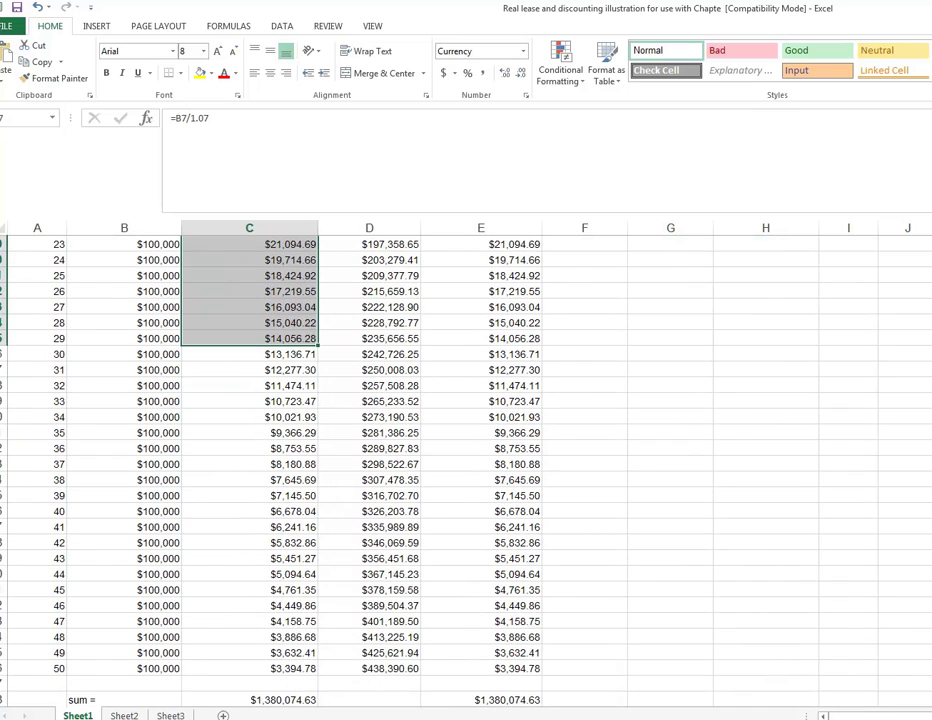
left_click(293, 701)
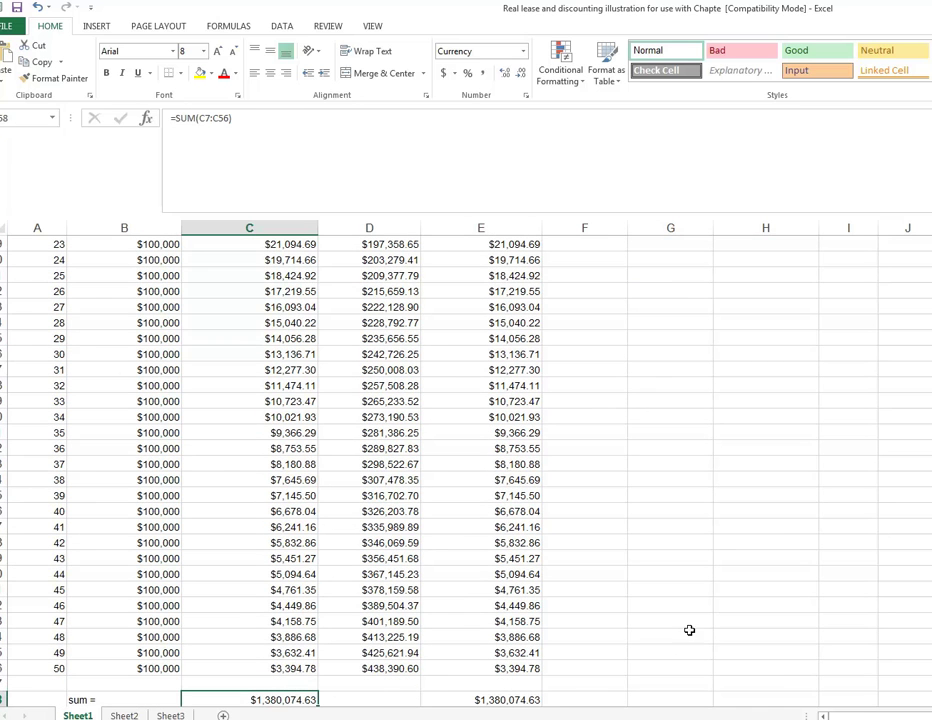
left_click(509, 700)
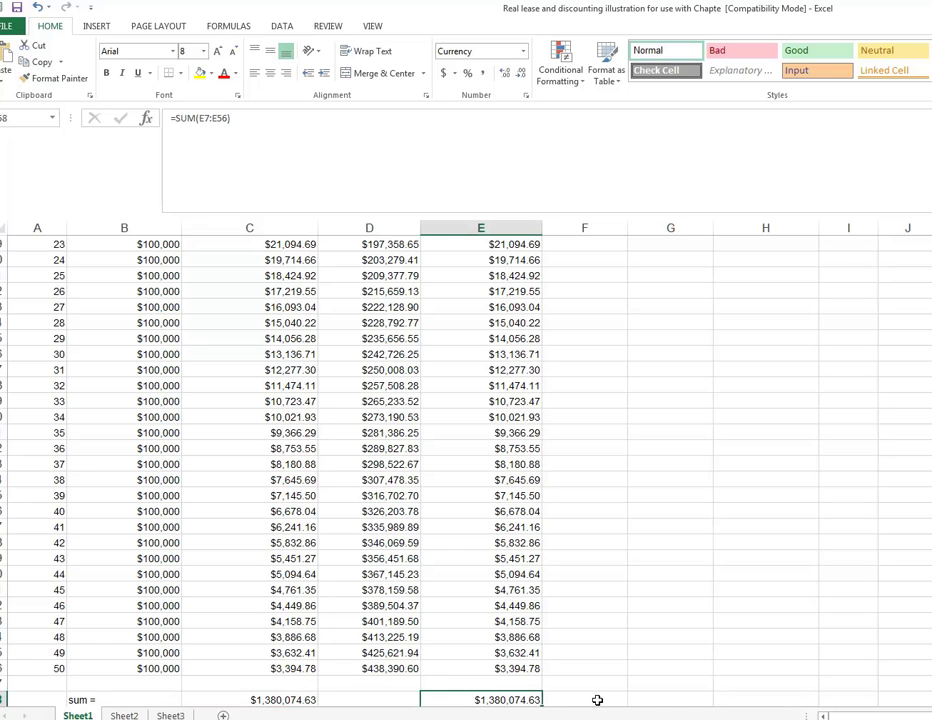
- Switch to the Master Landlord and Tenant Lease perspectives workbook
key("alt+Tab")
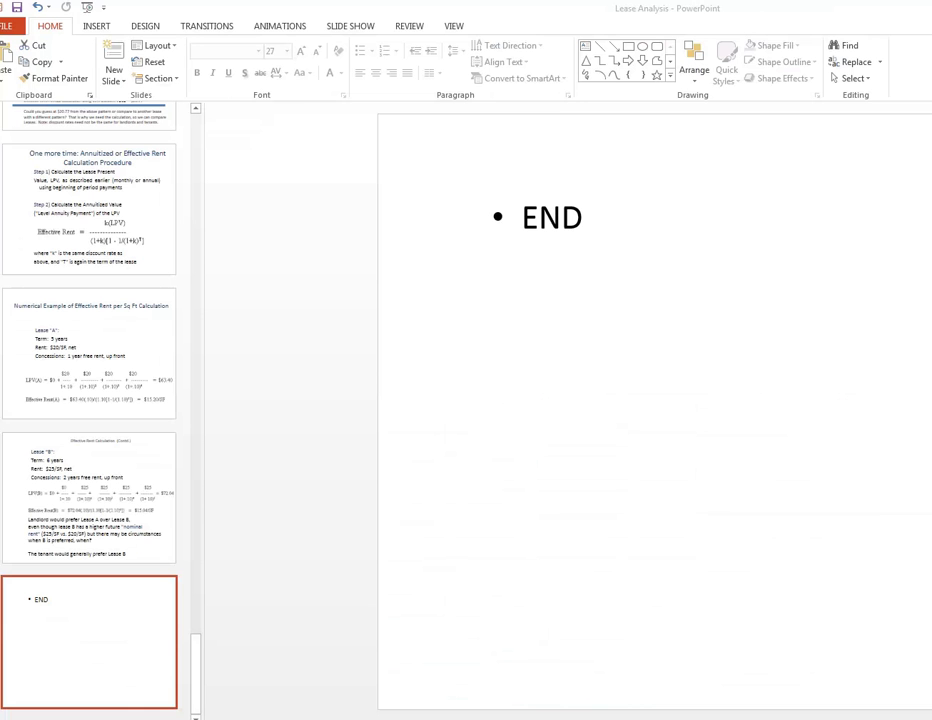
key("super+d")
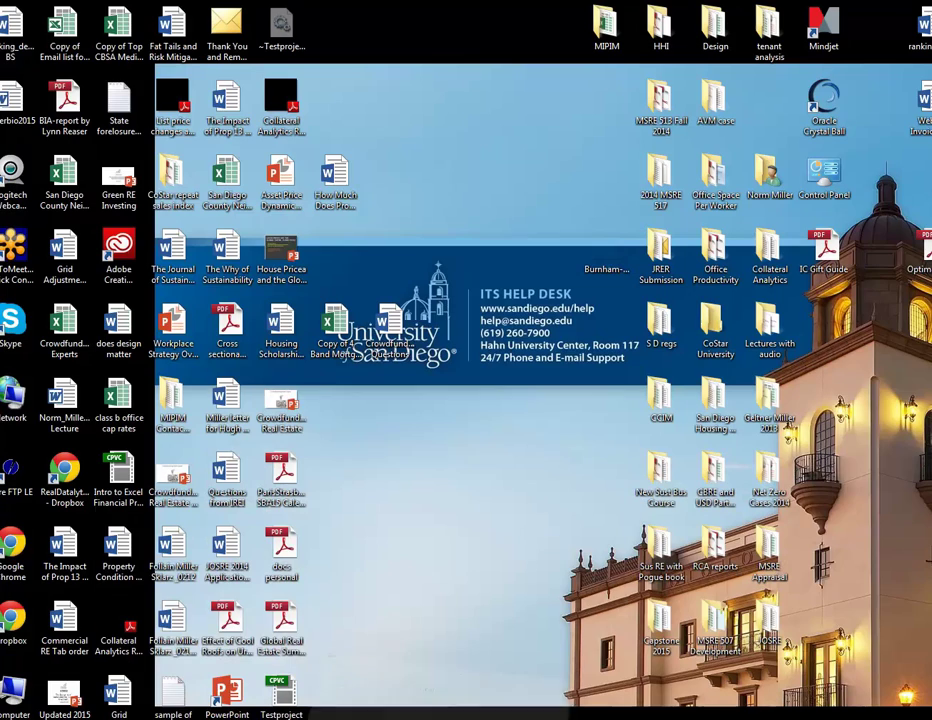
mouse_move(225, 718)
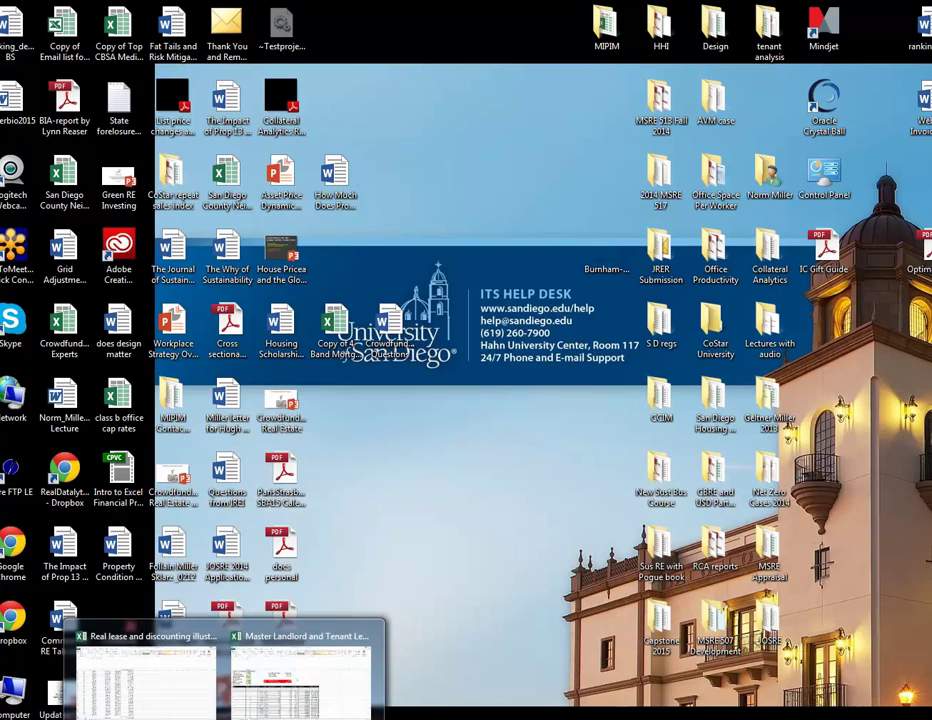
left_click(285, 690)
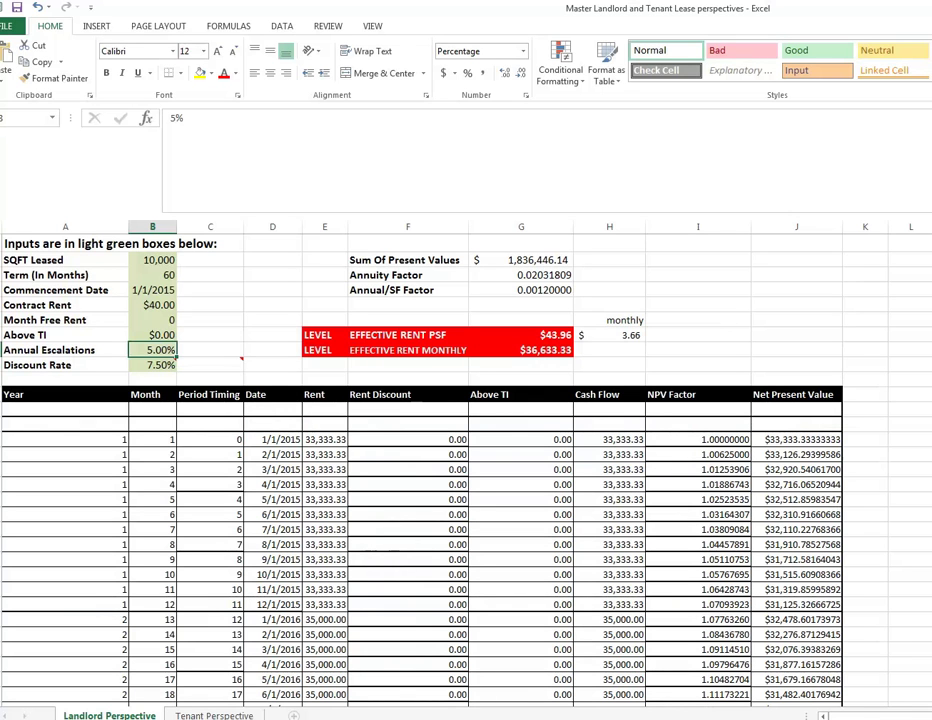
- Review SQFT leased and lease term, then change the commencement date to 1/1/2016
scroll(466, 460, "down", 2)
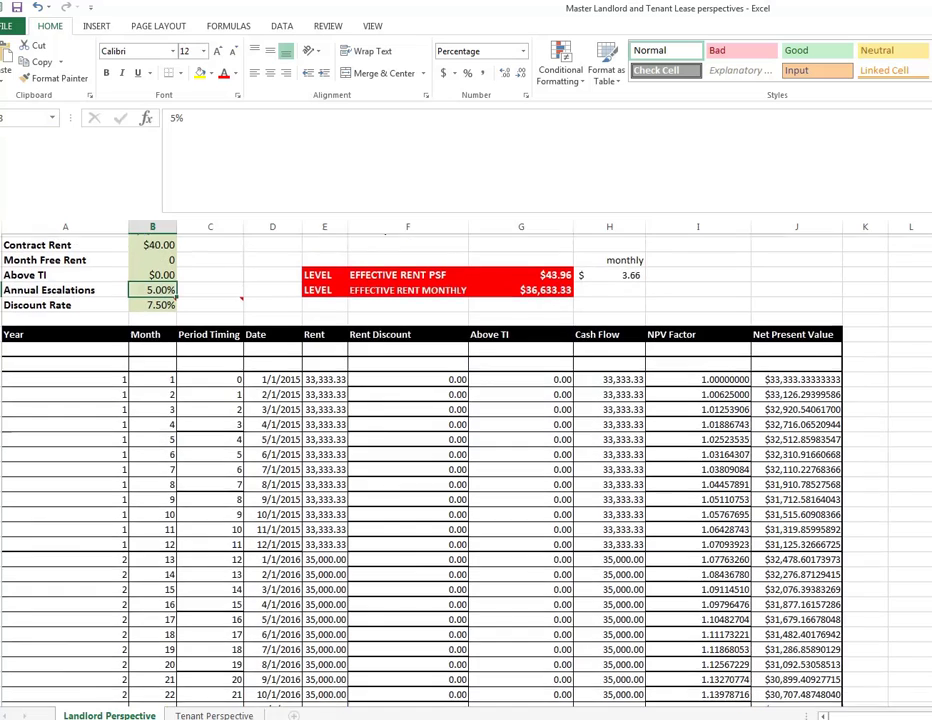
scroll(466, 460, "up", 1)
scroll(466, 460, "up", 1)
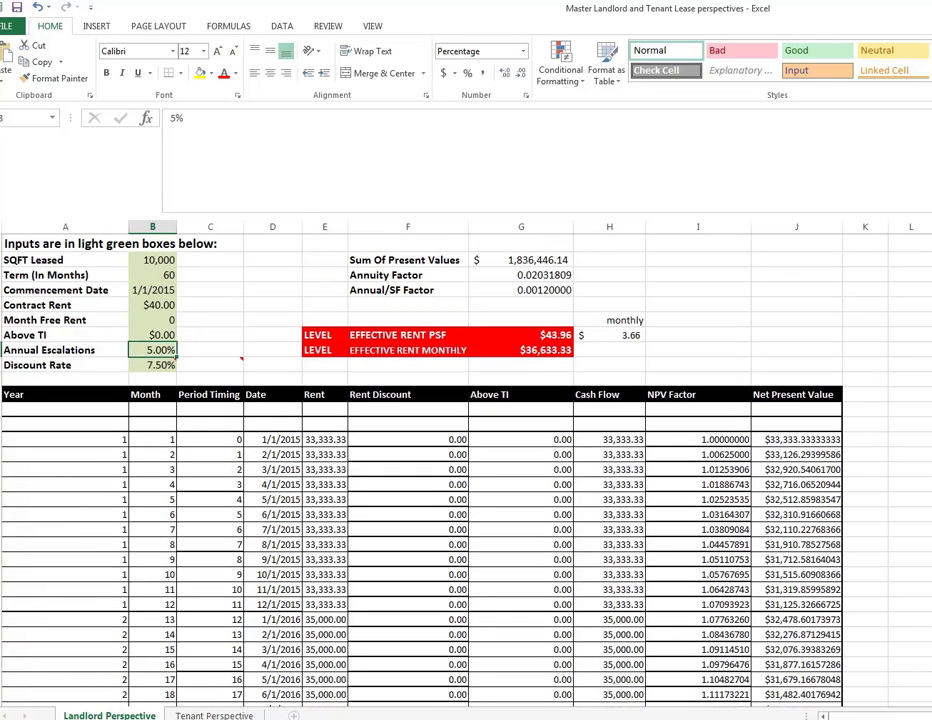
left_click(150, 260)
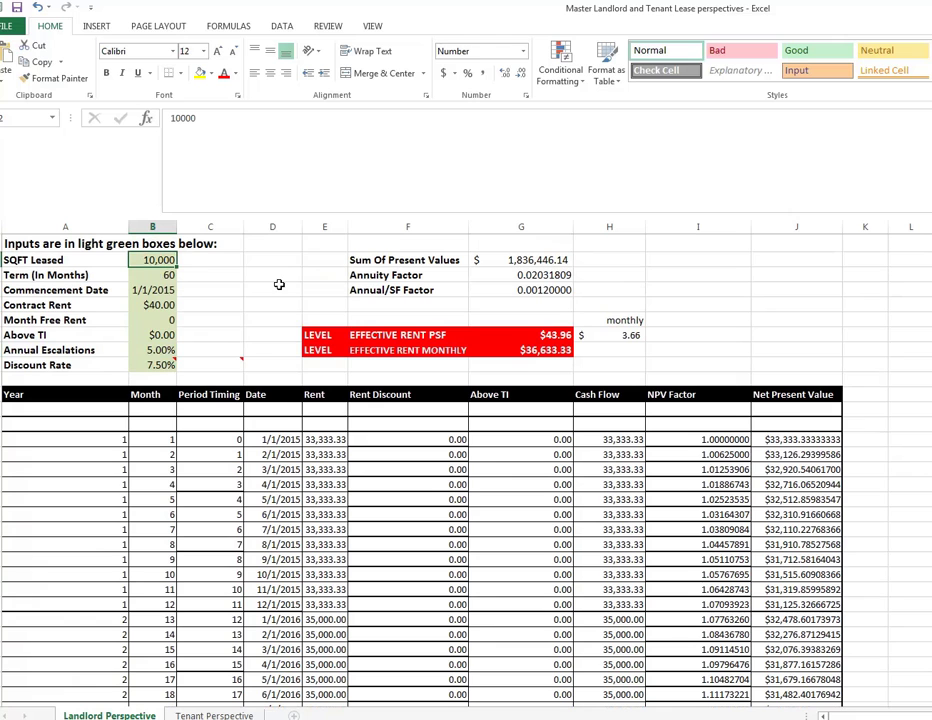
left_click(160, 275)
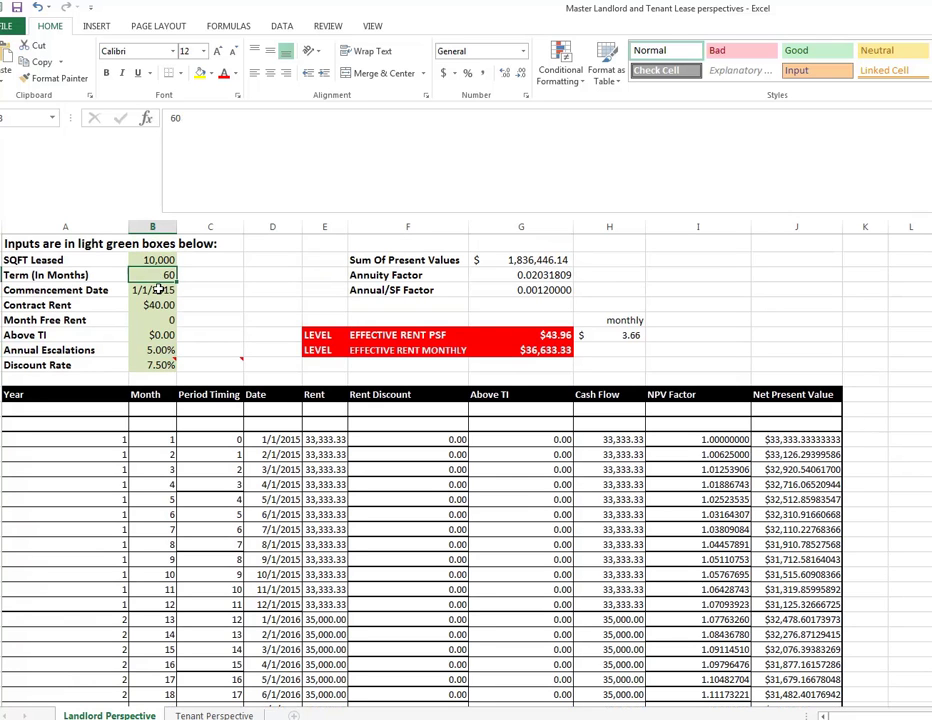
left_click(158, 289)
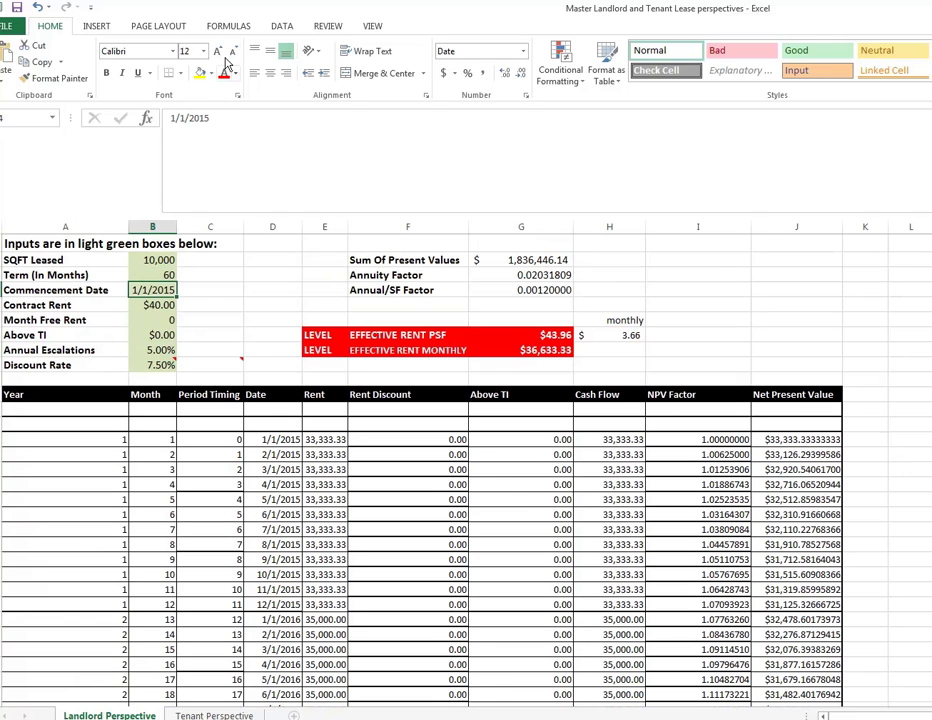
left_click(212, 120)
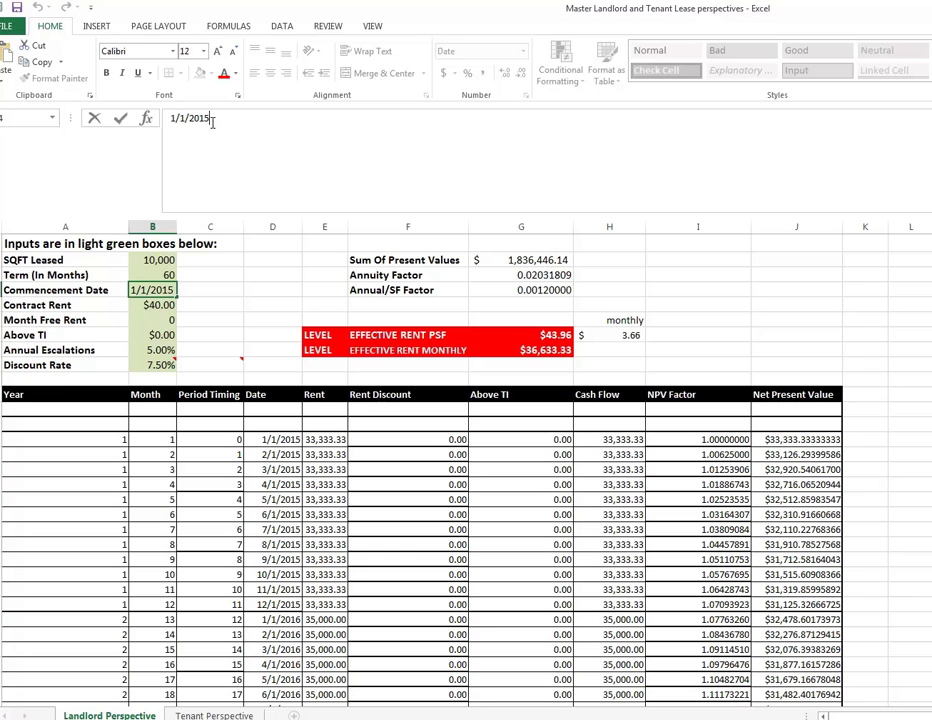
key("BackSpace")
type("6")
key("Return")
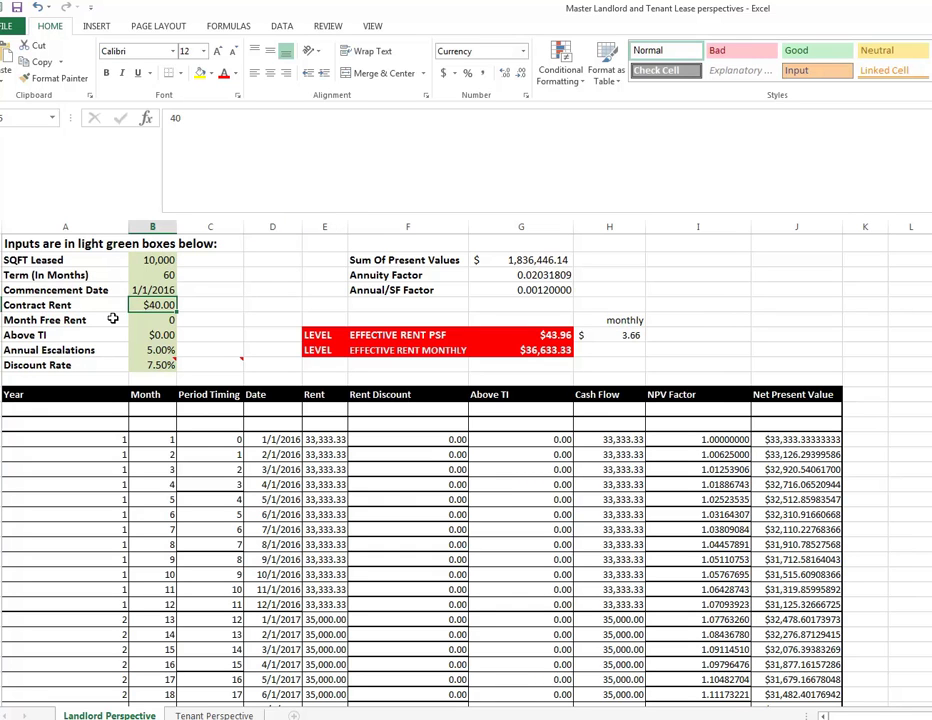
- Review the Month Free Rent, Above TI, 5.00% escalations and 7.50% discount rate inputs
left_click(168, 319)
left_click(153, 334)
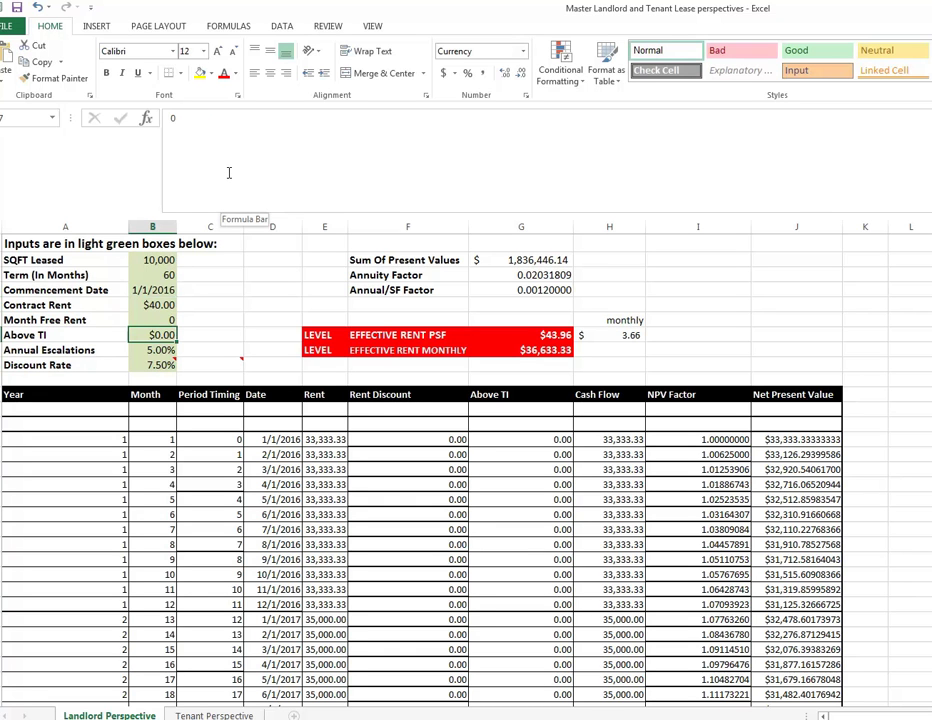
left_click(157, 349)
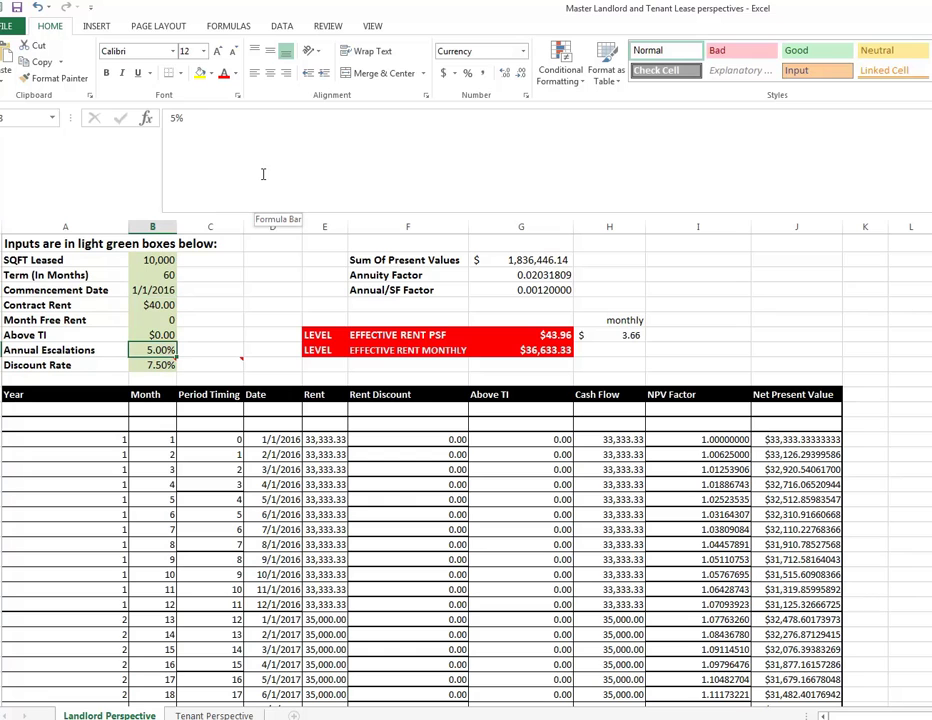
left_click(156, 367)
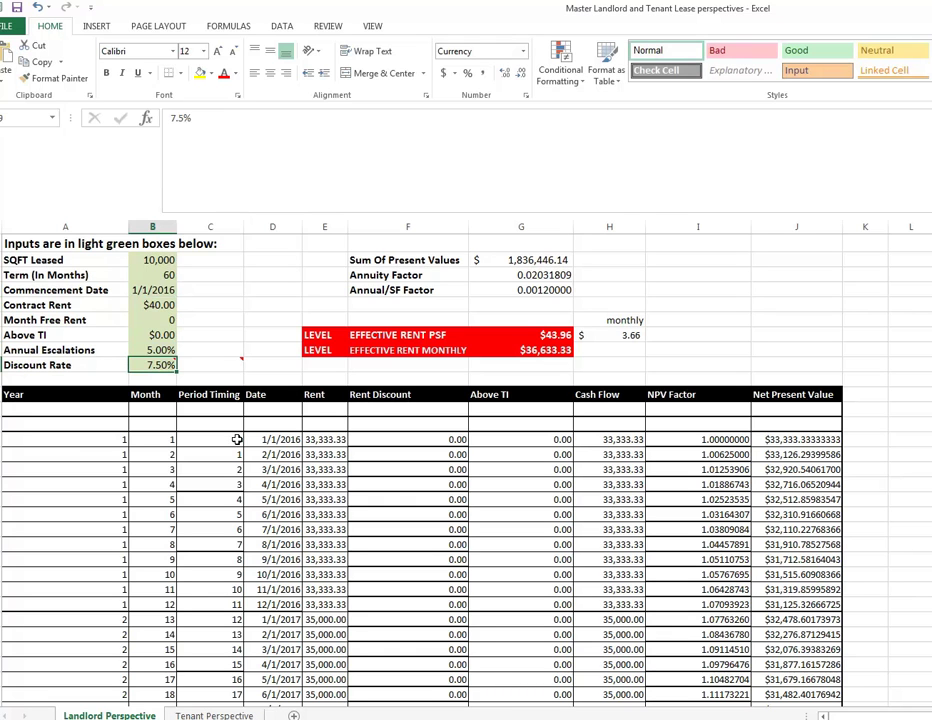
left_click_drag(239, 439, 204, 572)
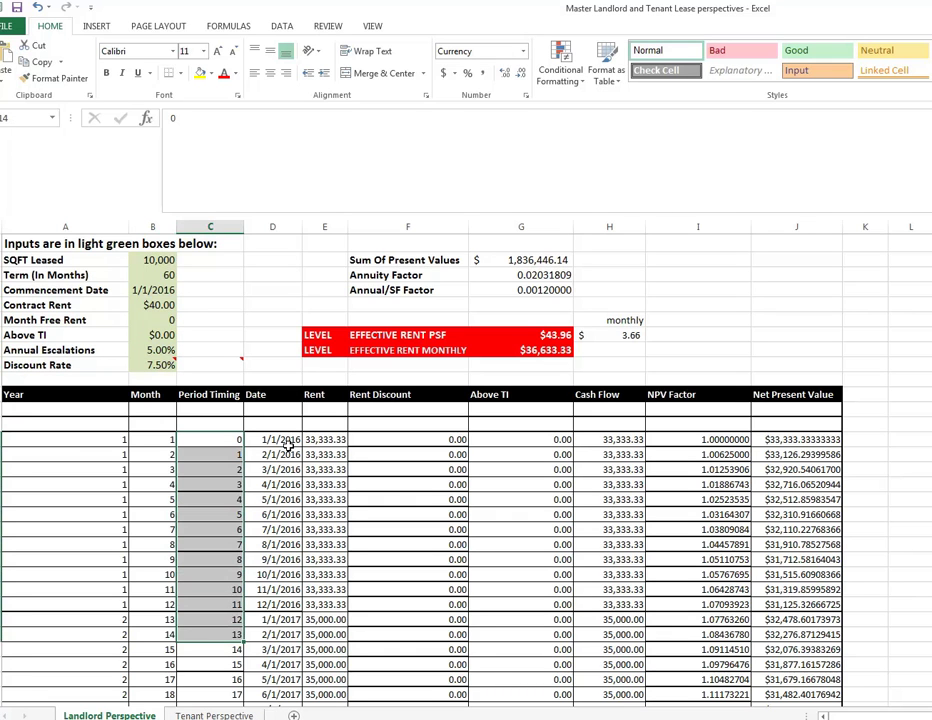
left_click_drag(272, 439, 283, 562)
left_click_drag(333, 439, 338, 593)
left_click_drag(433, 439, 427, 657)
left_click(557, 439)
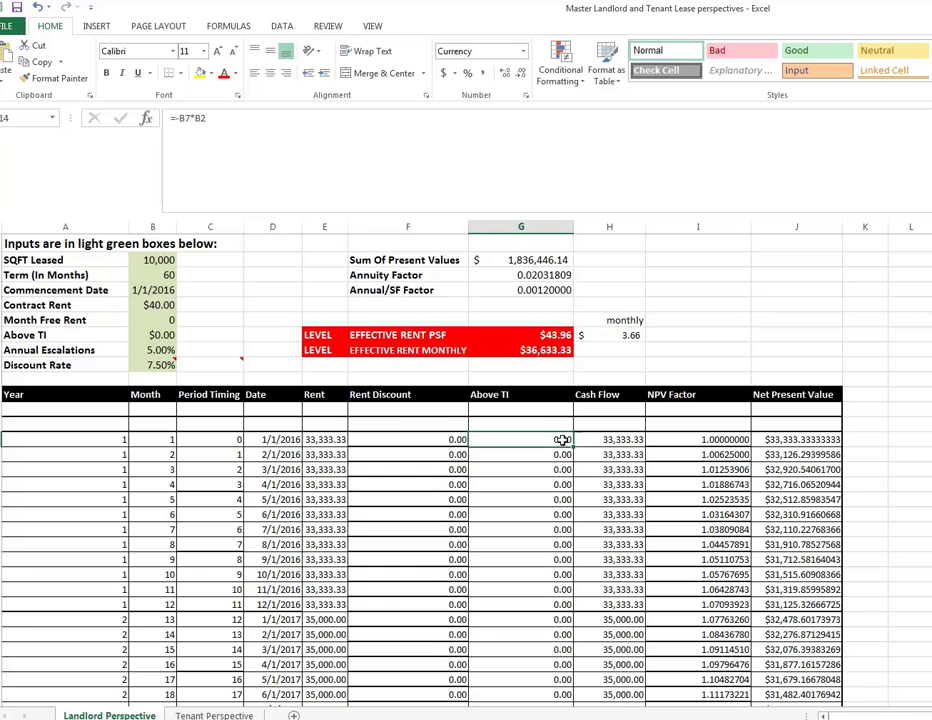
left_click(613, 439)
left_click_drag(613, 439, 608, 664)
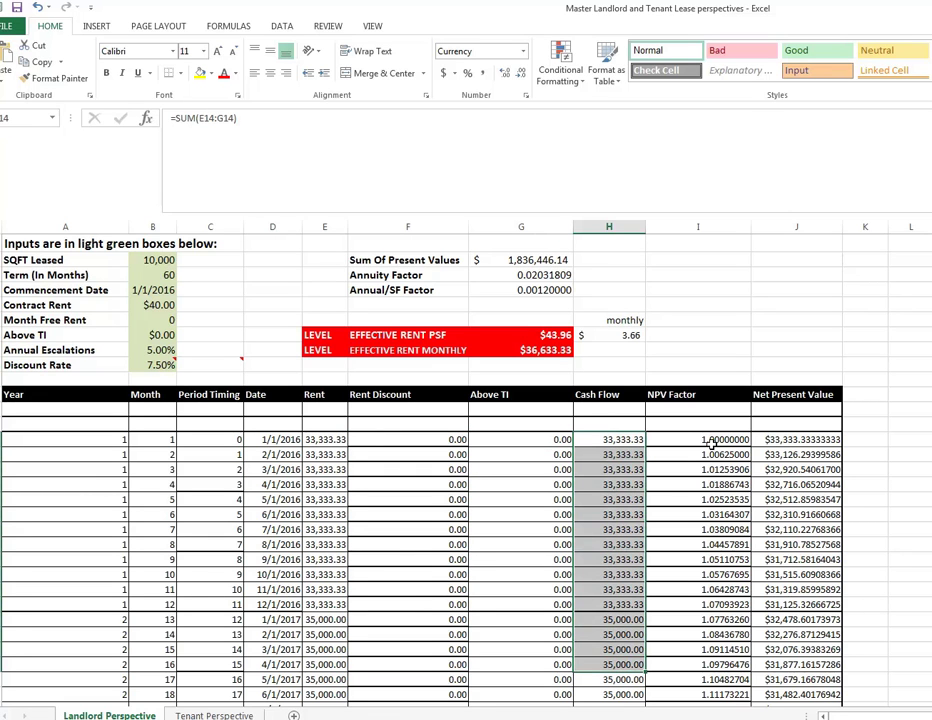
left_click(712, 440)
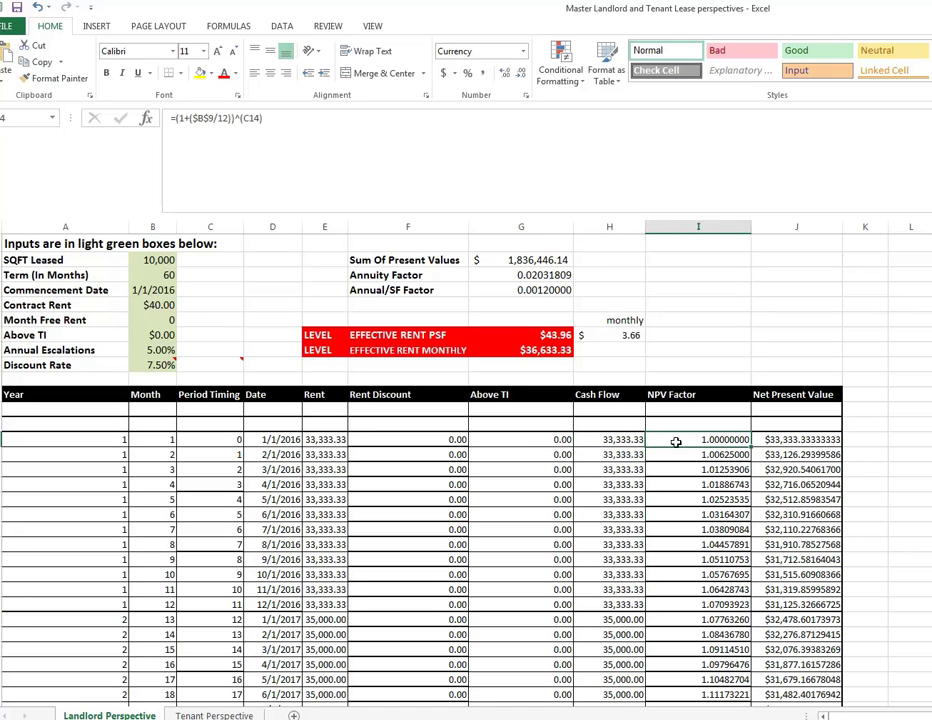
left_click(622, 440)
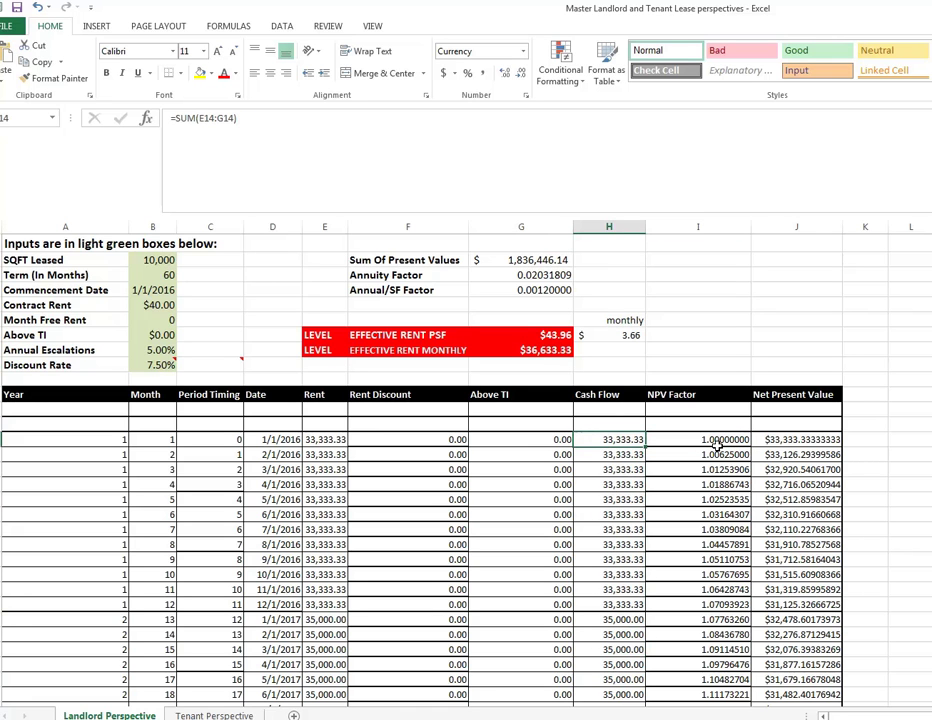
left_click(790, 439)
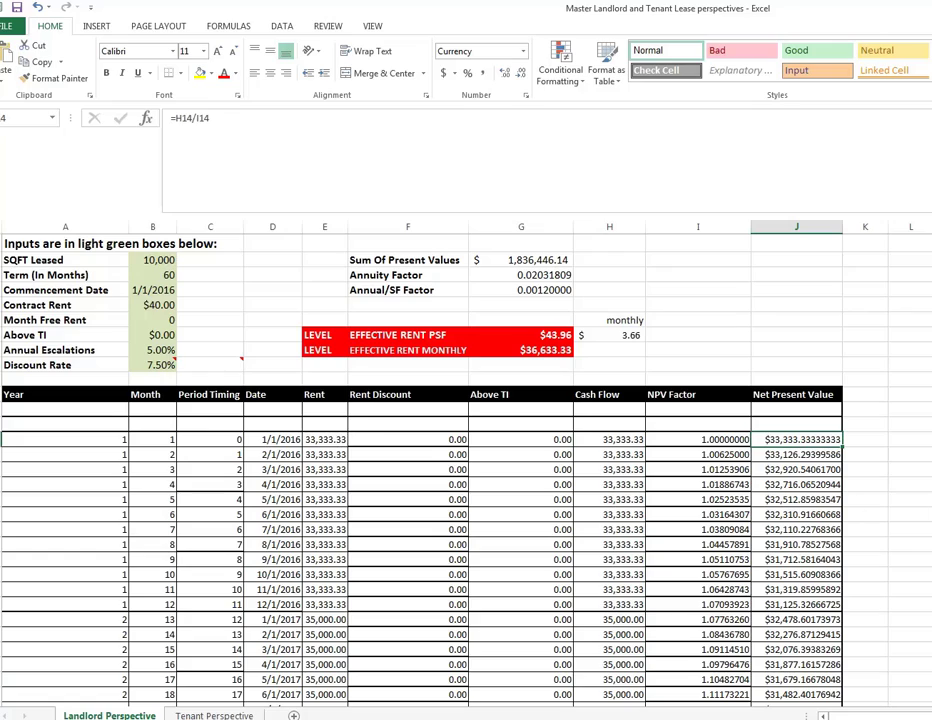
scroll(466, 460, "down", 16)
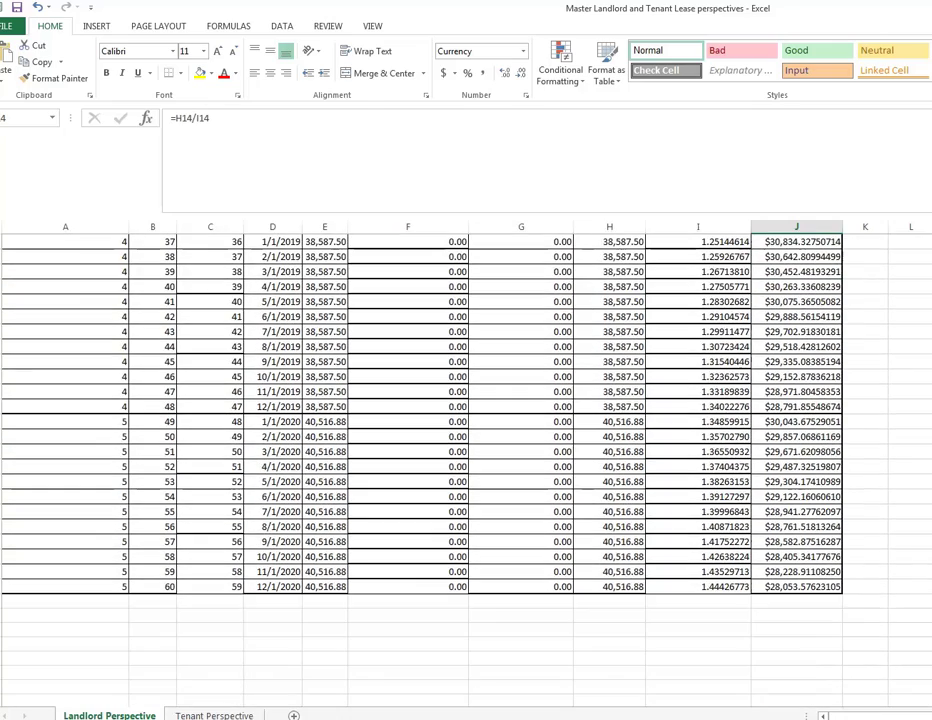
left_click(812, 587)
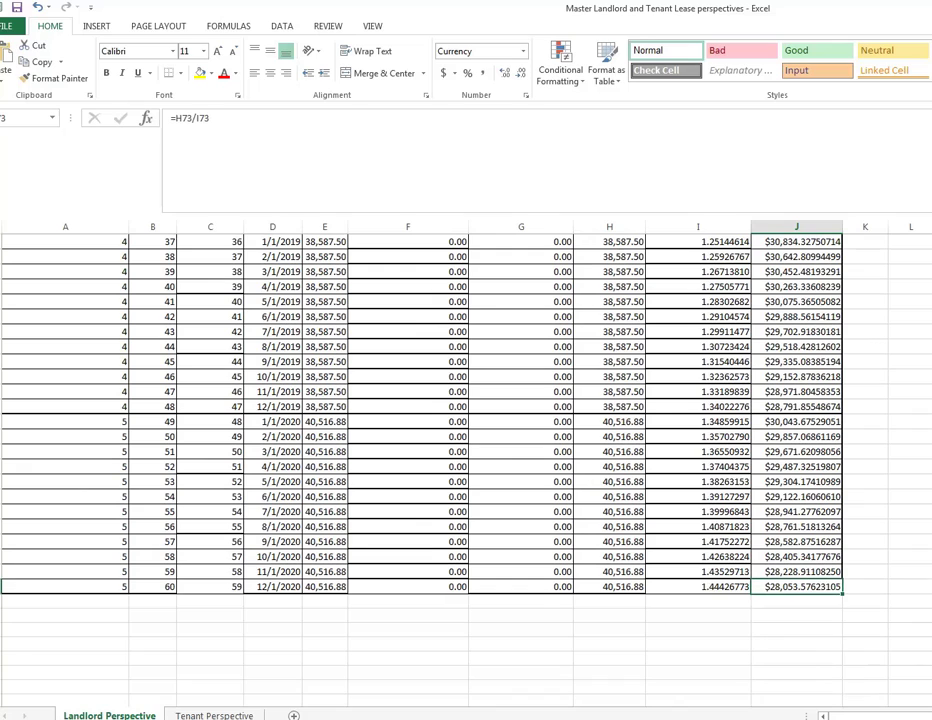
scroll(466, 450, "up", 2)
scroll(532, 262, "up", 15)
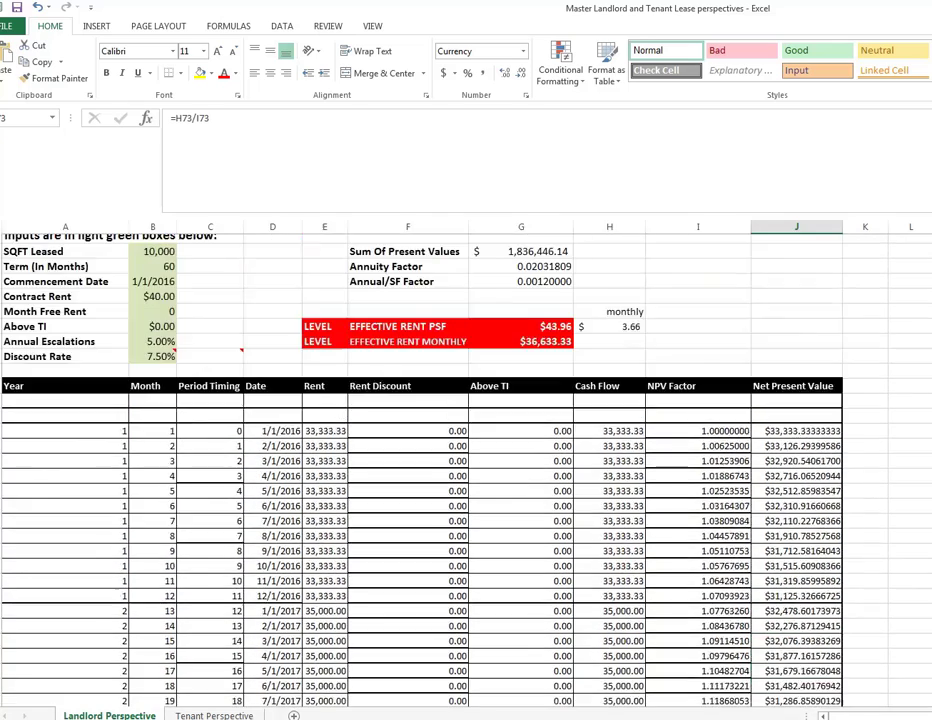
left_click(532, 262)
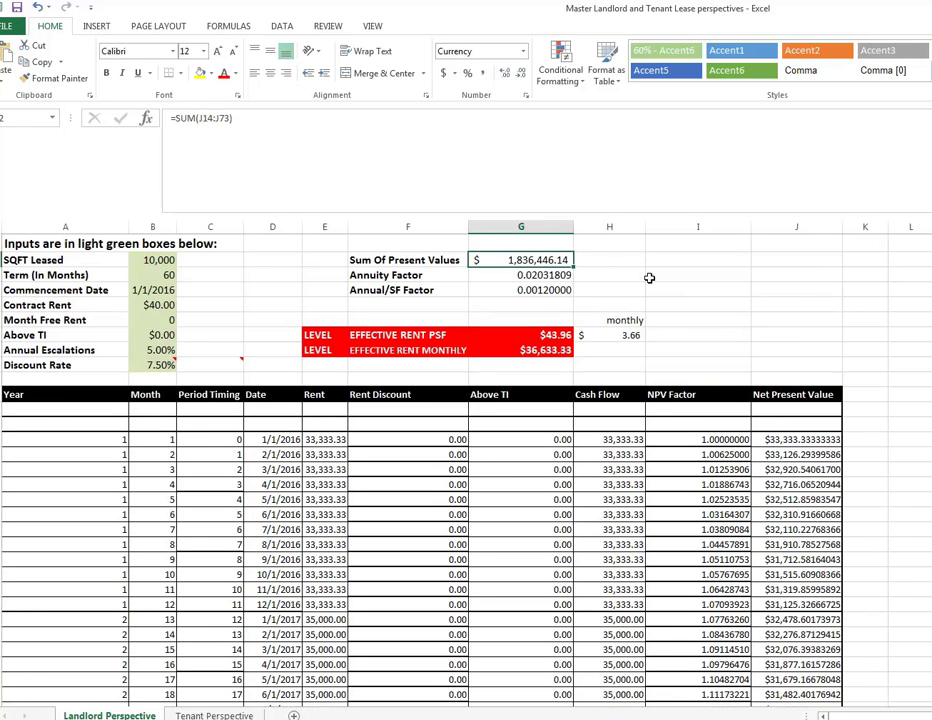
left_click(555, 275)
left_click(548, 291)
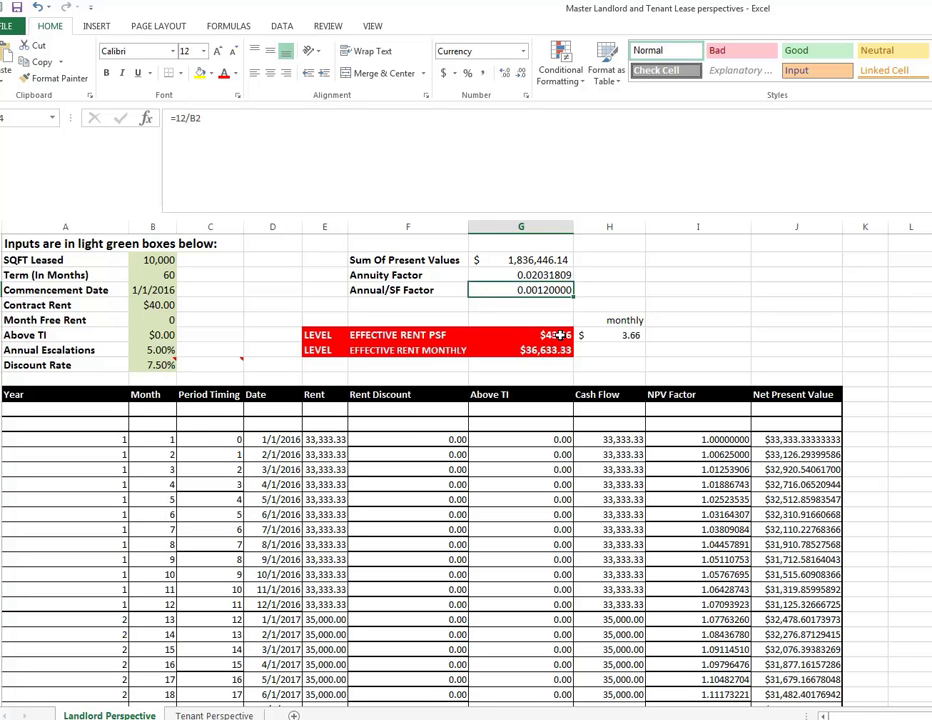
left_click(559, 335)
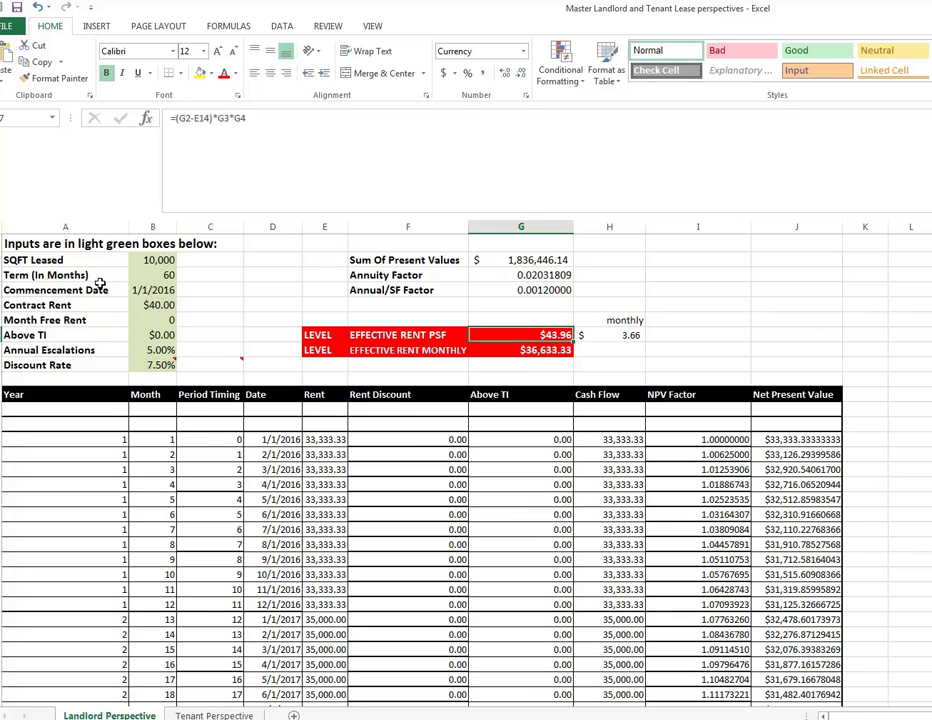
left_click(157, 307)
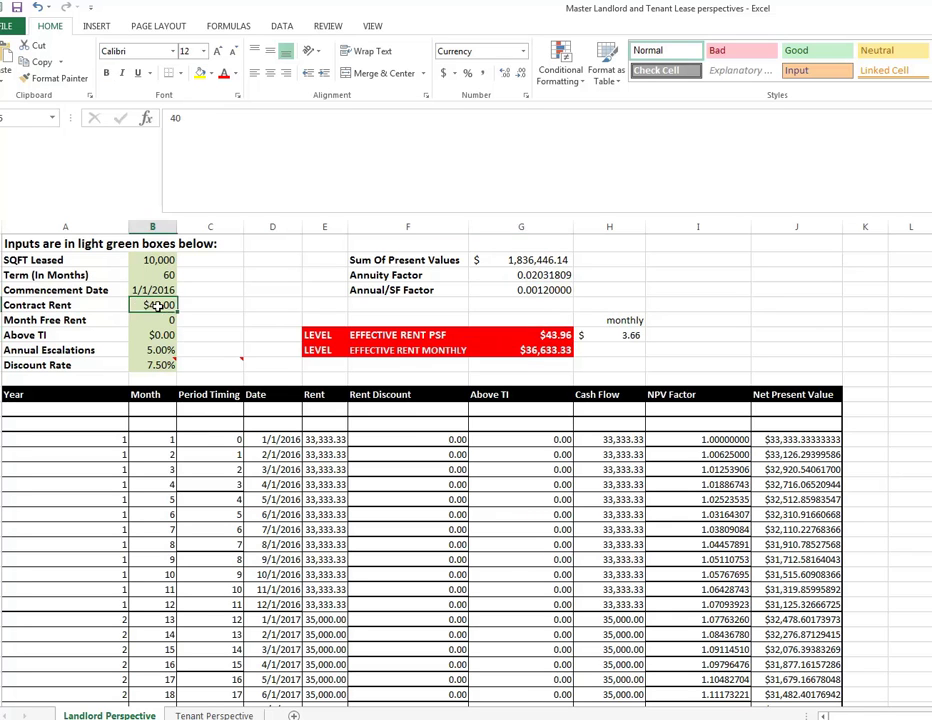
left_click(165, 351)
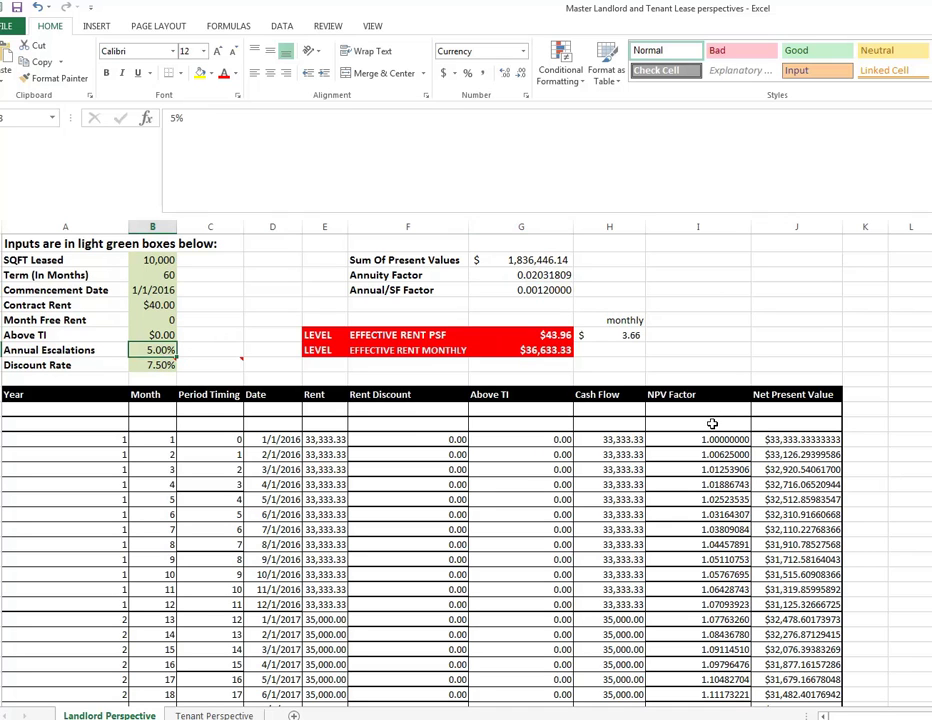
left_click(628, 336)
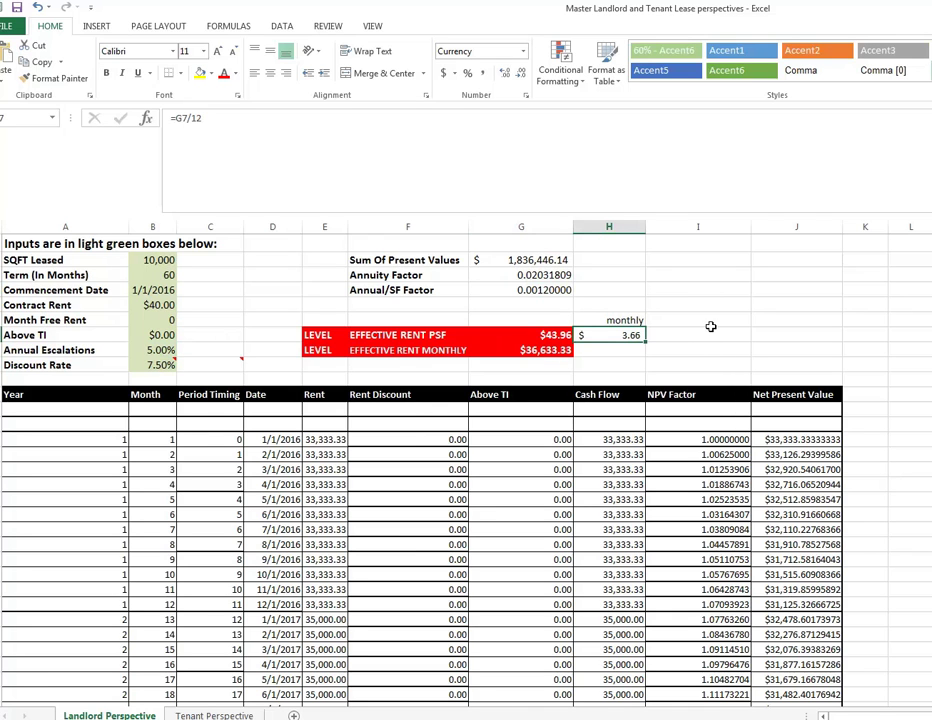
left_click(530, 350)
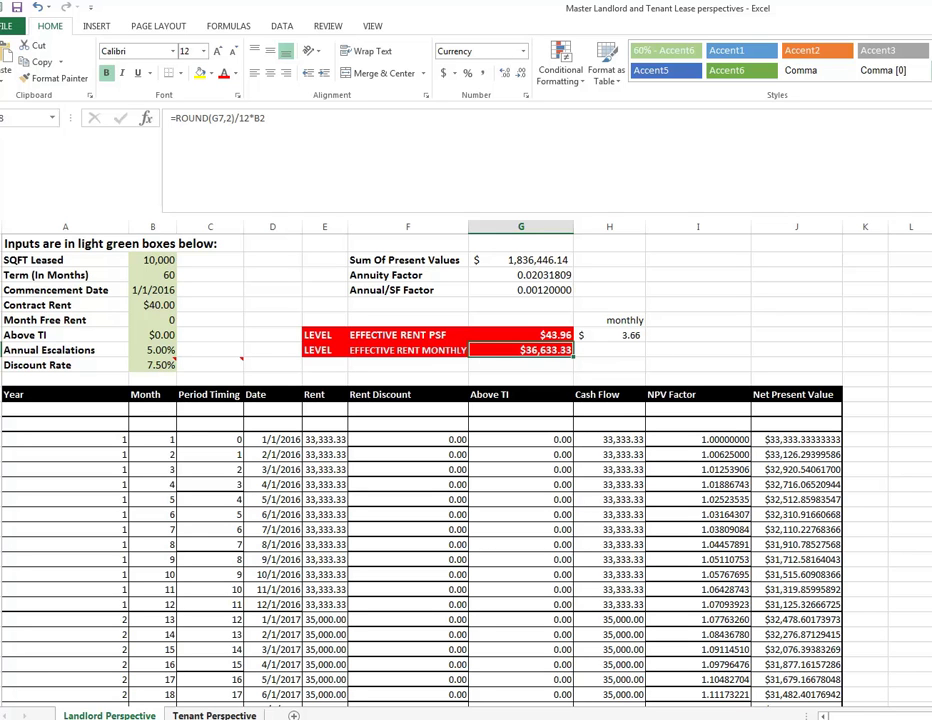
- On the Tenant Perspective sheet, change the commencement date from 2015 to 1/1/2016
left_click(214, 715)
left_click(218, 290)
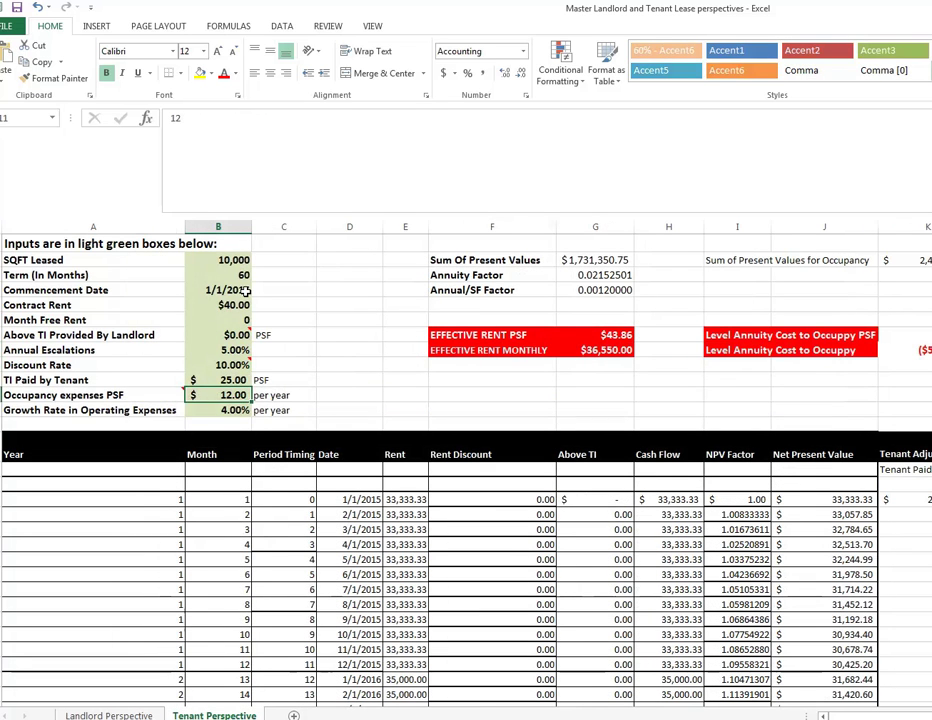
left_click(212, 118)
key("BackSpace")
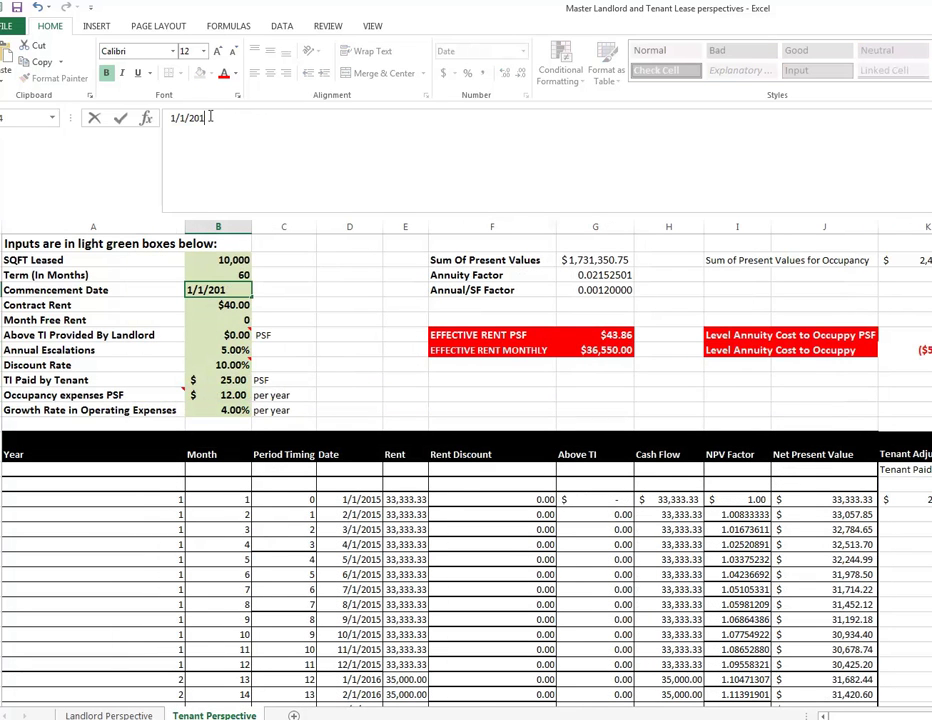
type("6")
key("Return")
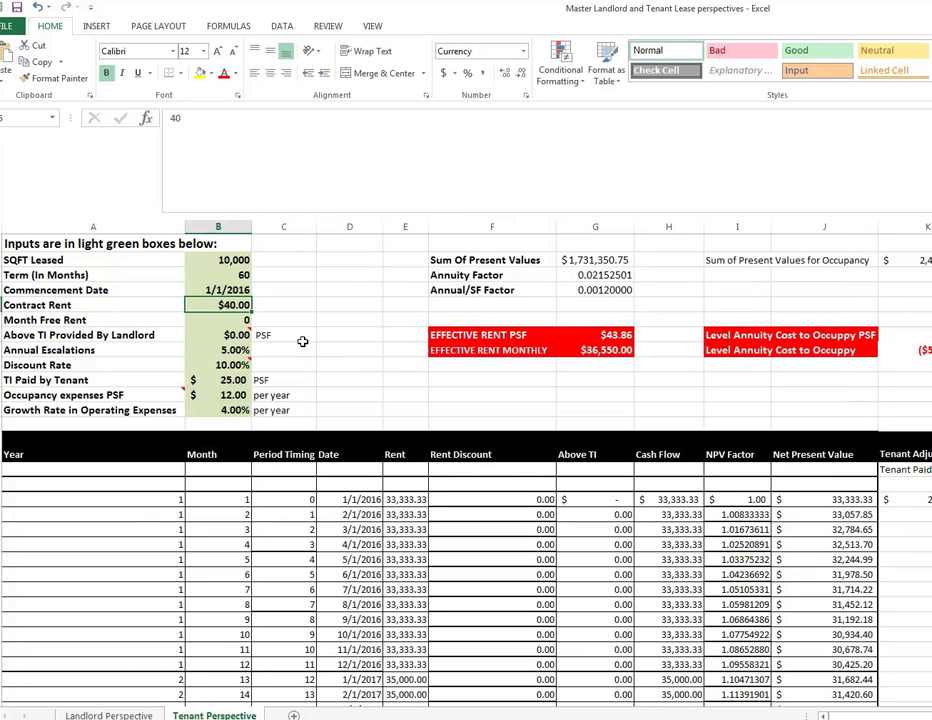
- Review the 10.00% discount rate, $25.00 tenant-paid TI and occupancy expenses PSF inputs
left_click(238, 365)
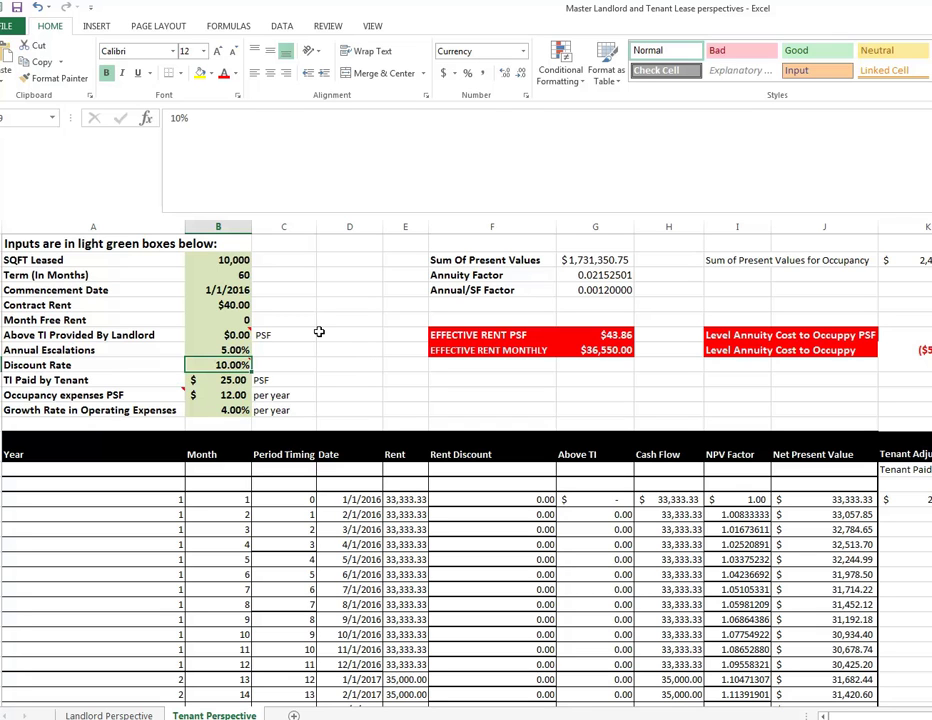
left_click(237, 382)
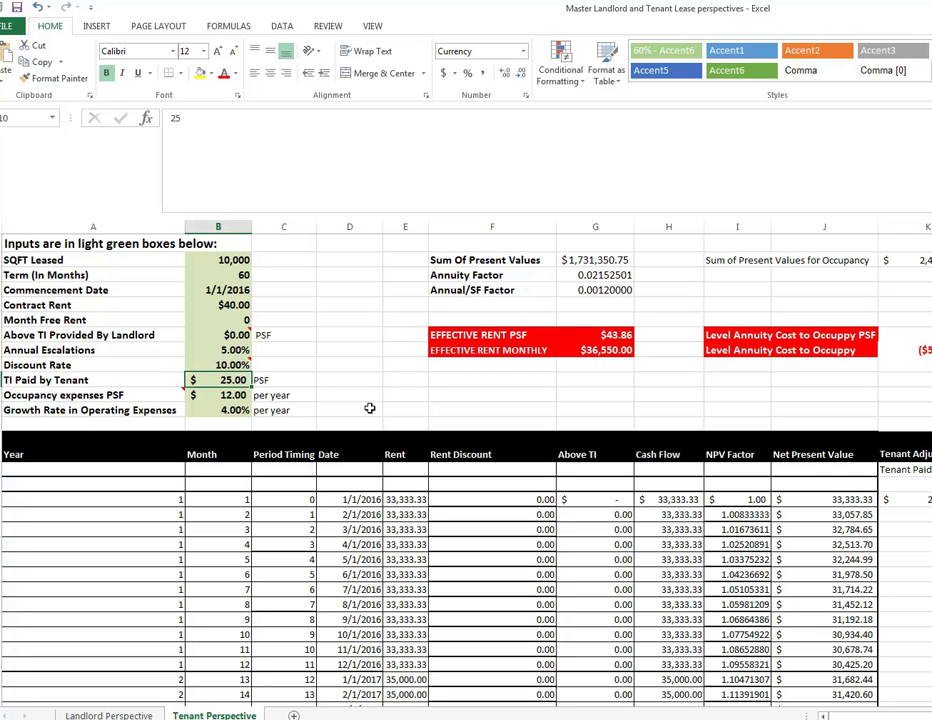
left_click(206, 397)
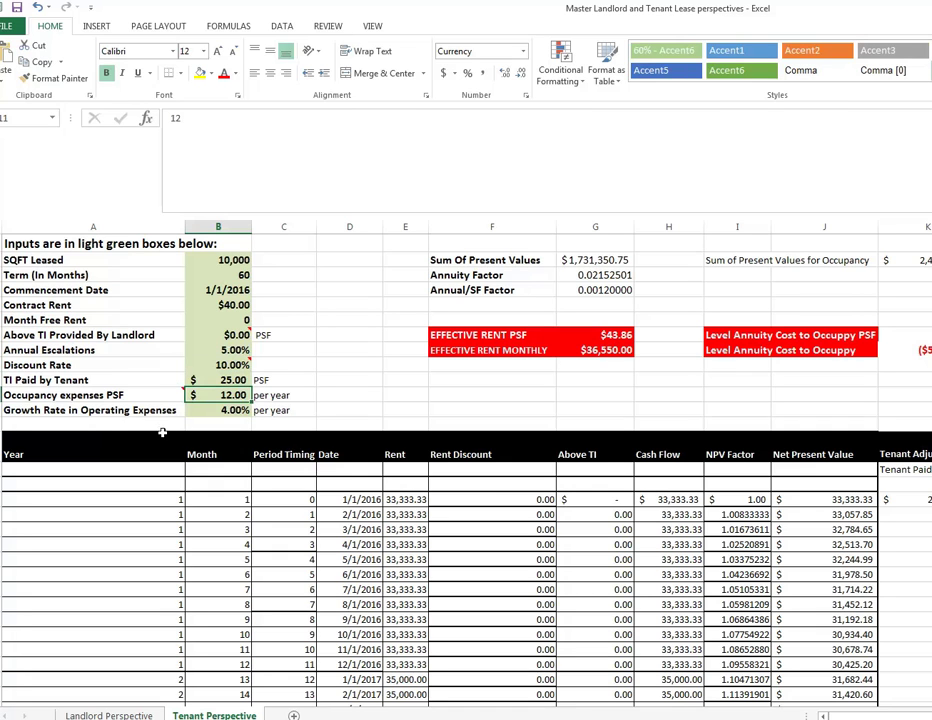
left_click(600, 341)
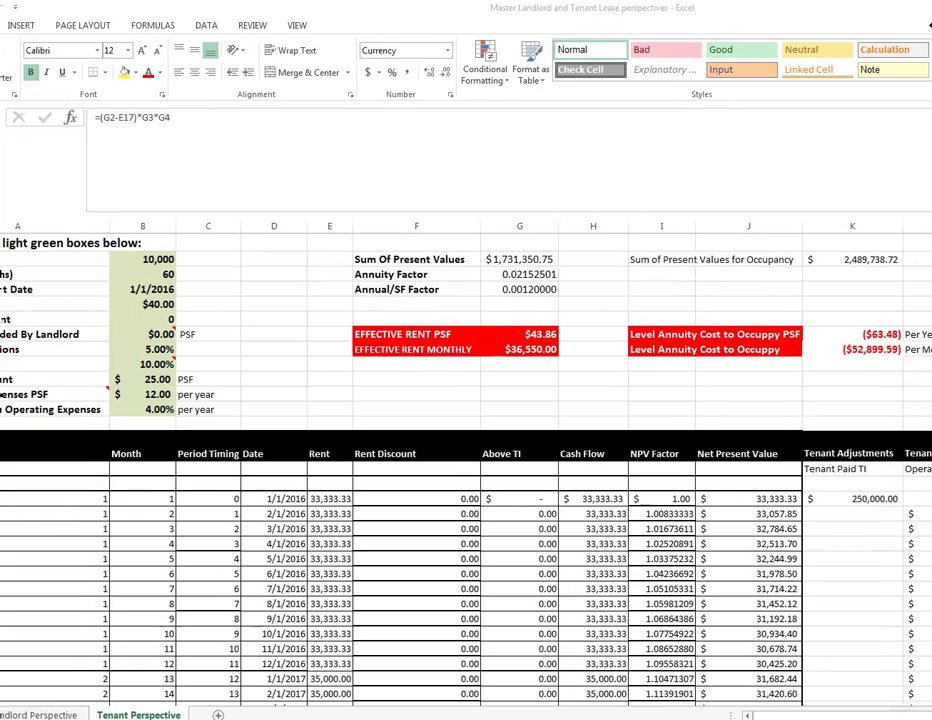
left_click(843, 337)
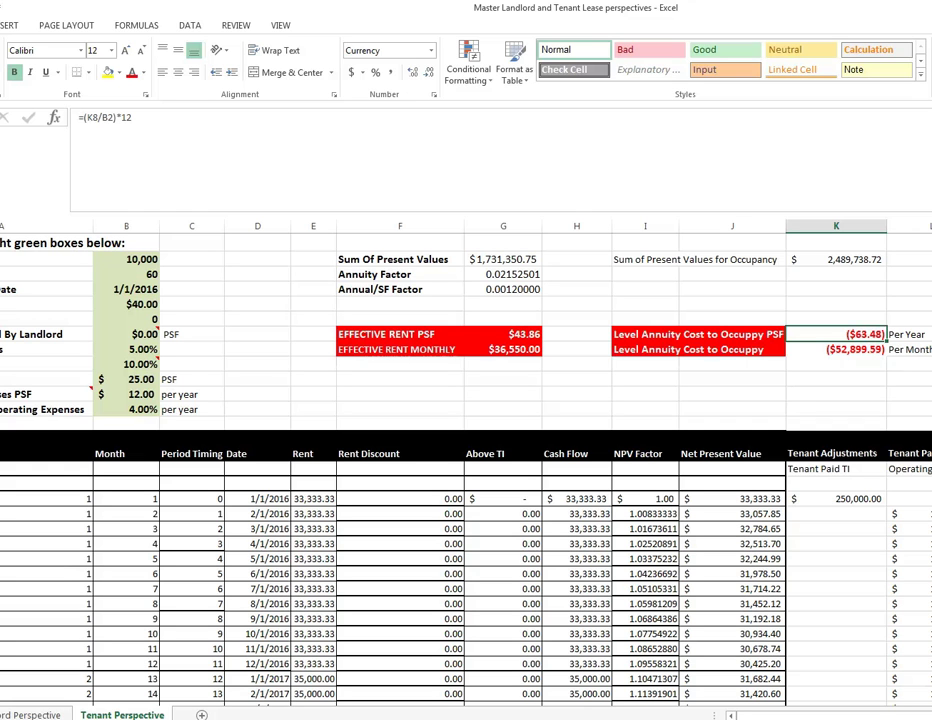
key("Down")
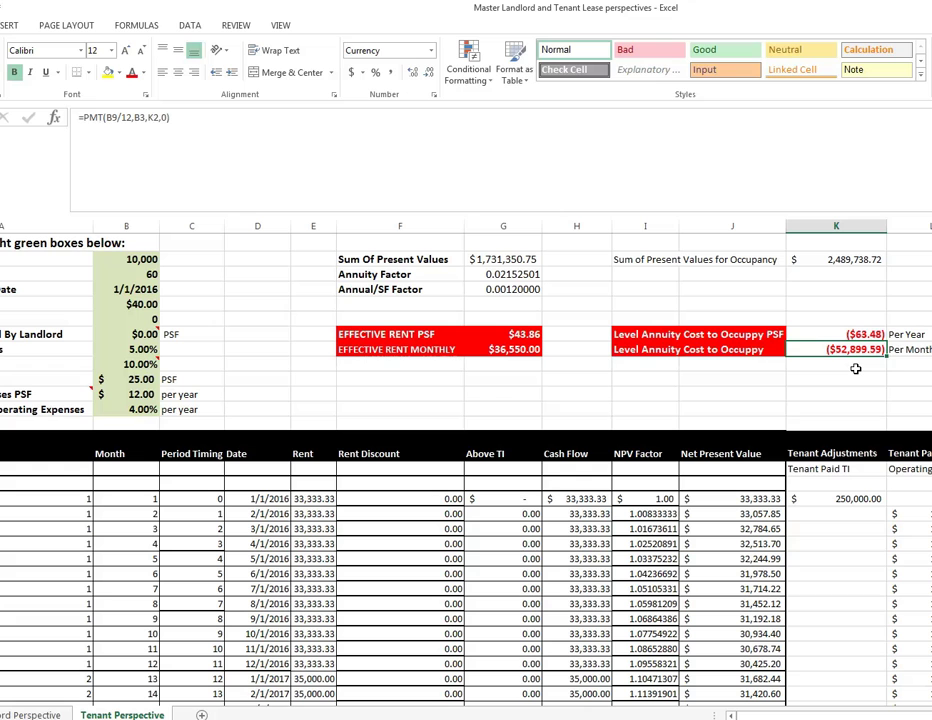
left_click(530, 349)
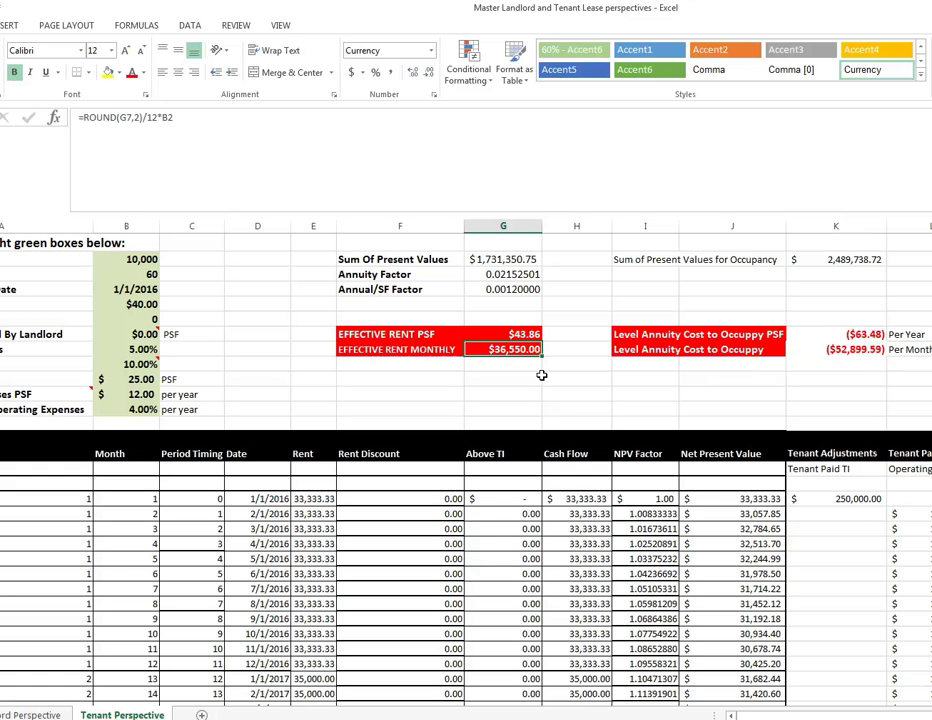
left_click(872, 351)
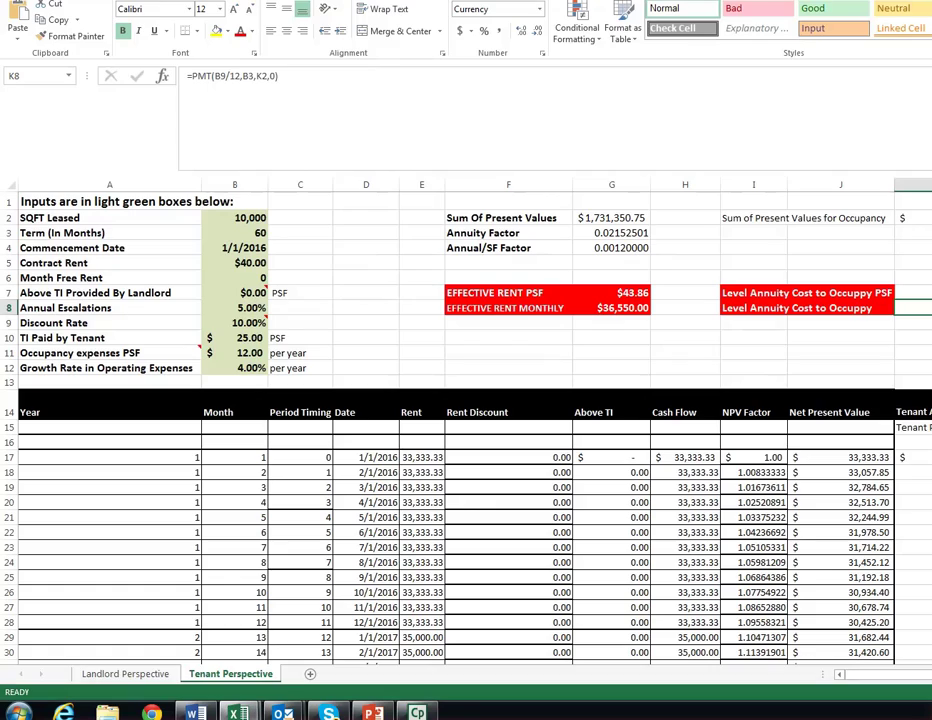
scroll(466, 420, "down", 17)
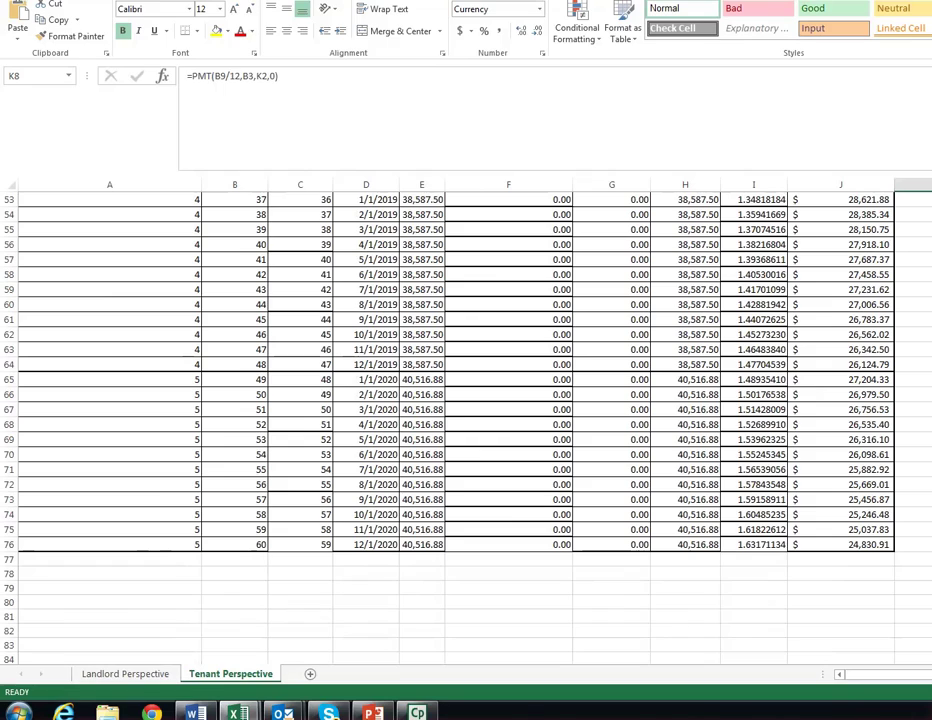
scroll(466, 420, "up", 17)
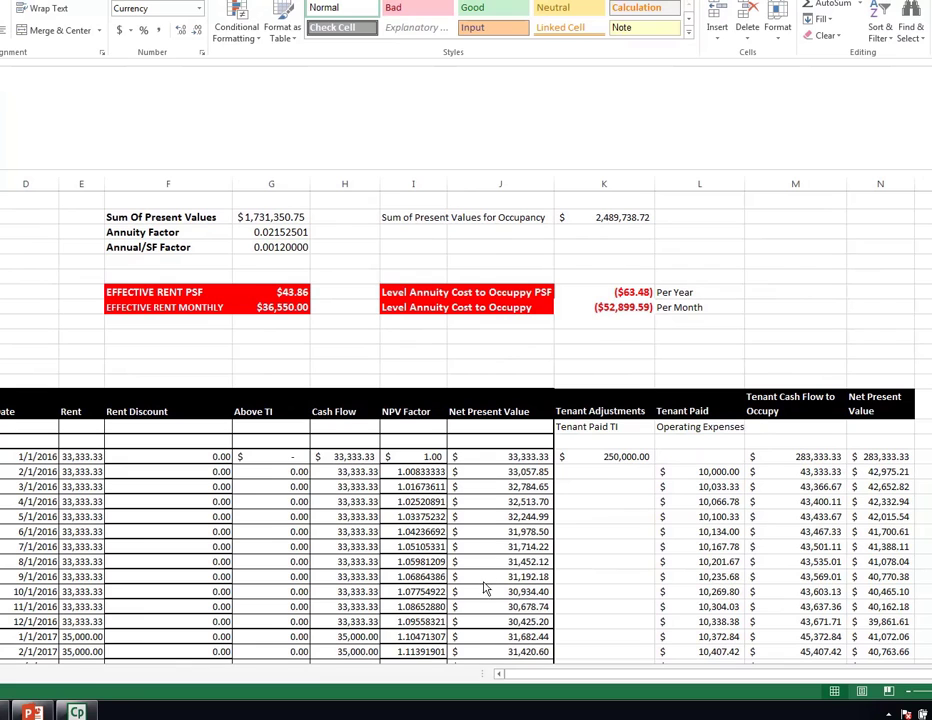
left_click(606, 460)
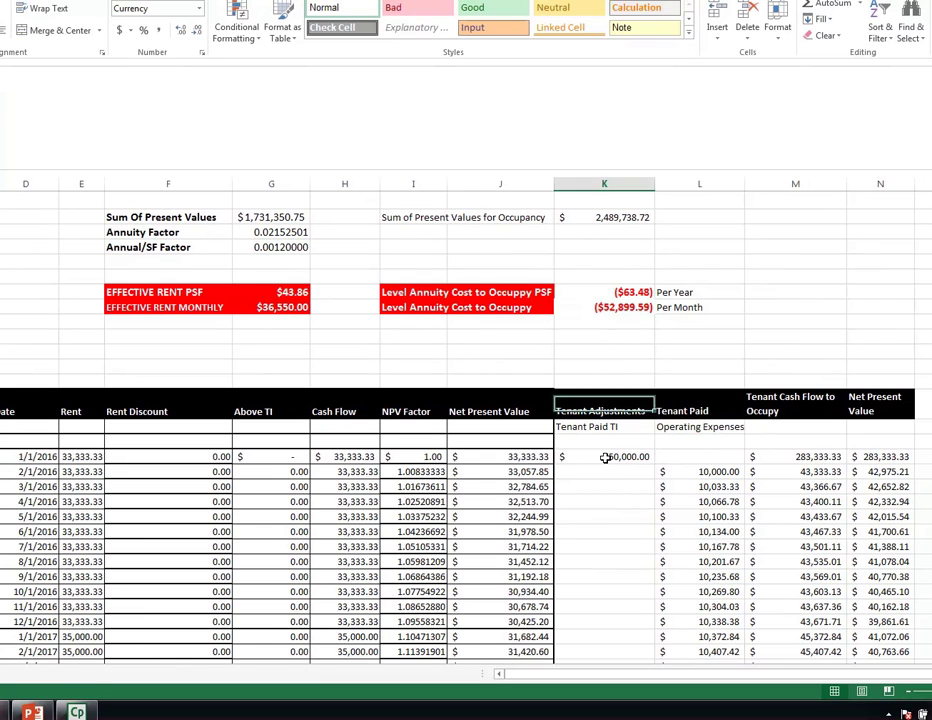